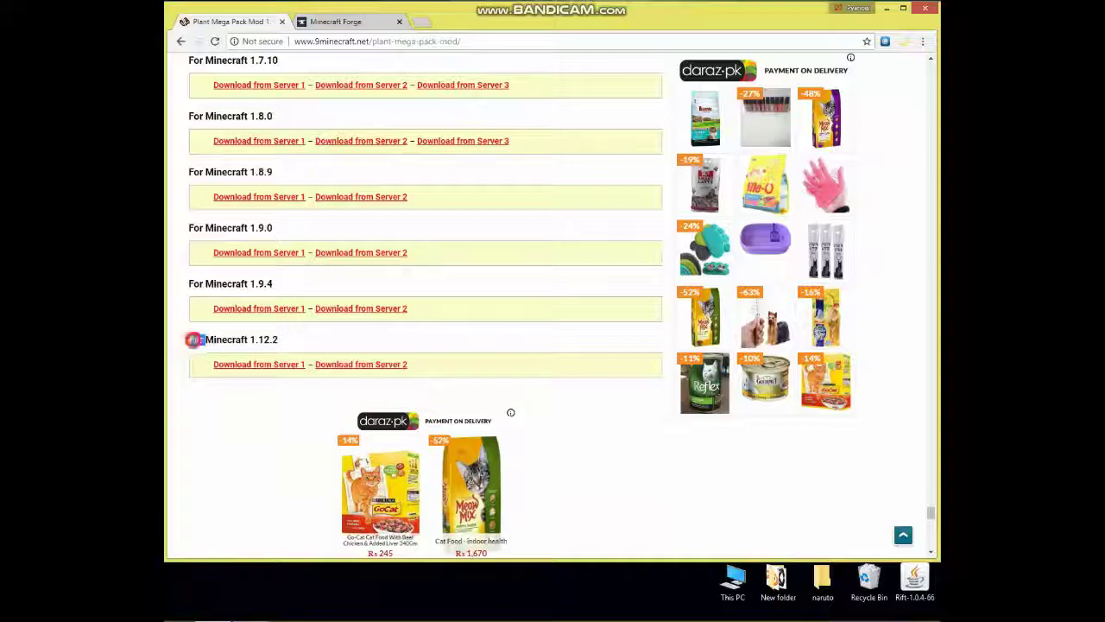
Download the Plant Mega Pack mod jar for Minecraft 1.12.2 from Server 2
left_click_drag(192, 339, 275, 339)
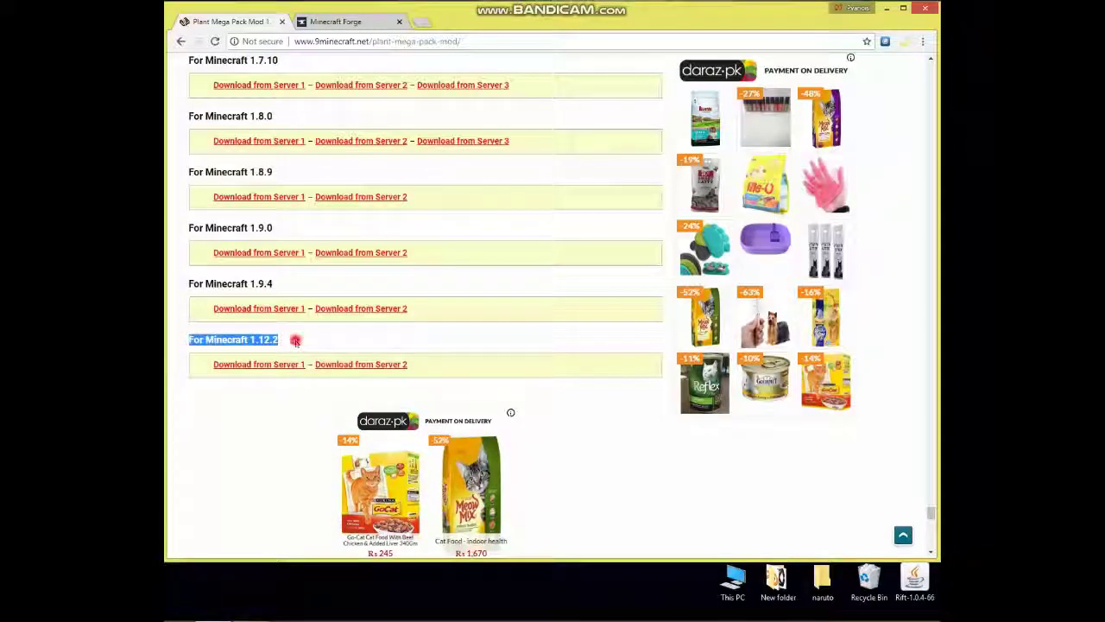
left_click(295, 341)
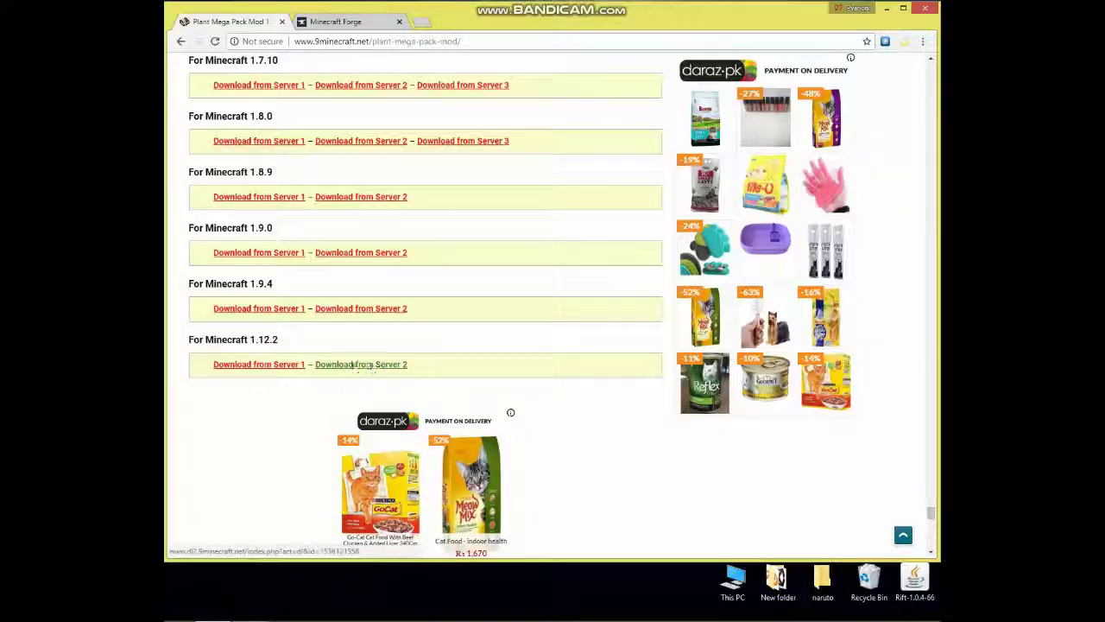
left_click(361, 364)
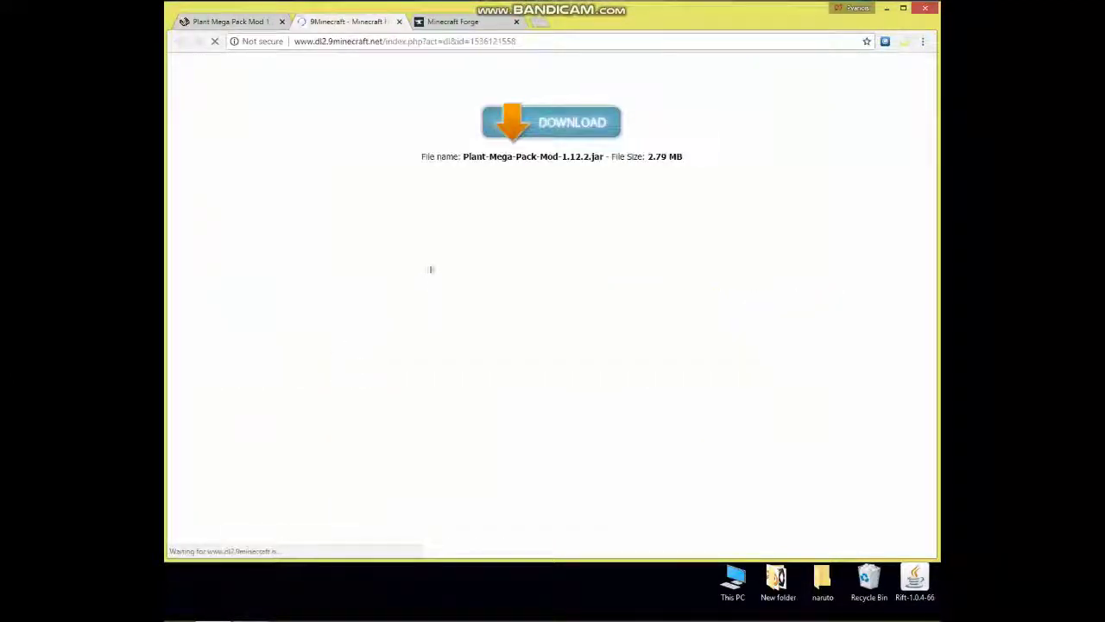
left_click(533, 127)
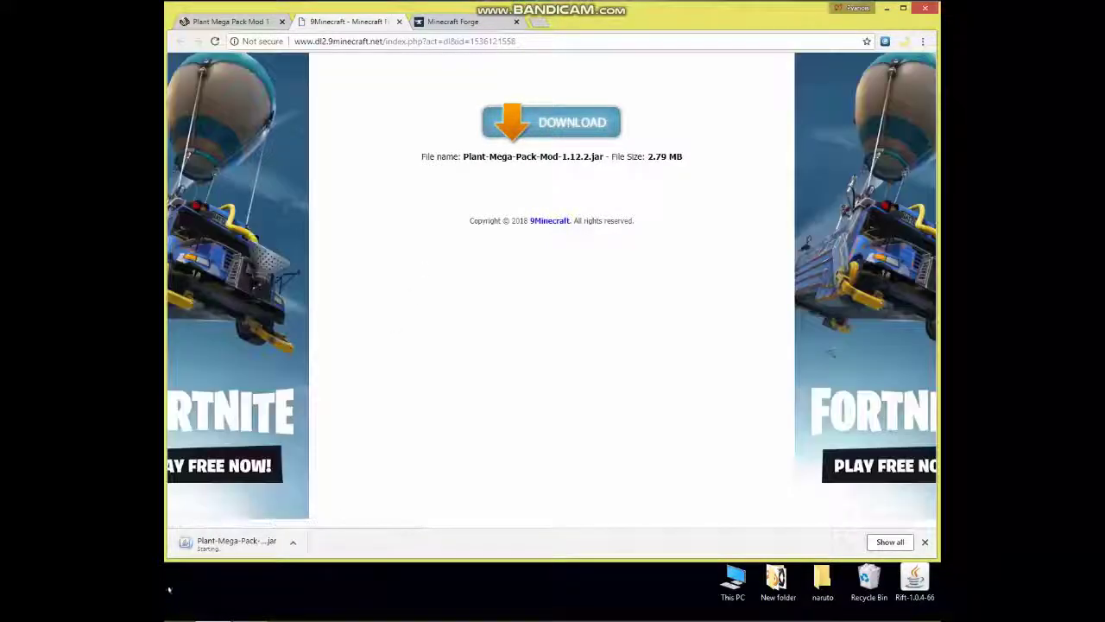
Download the recommended Minecraft Forge installer for 1.12.2 from the Forge site, skipping the advertisement page
left_click(453, 21)
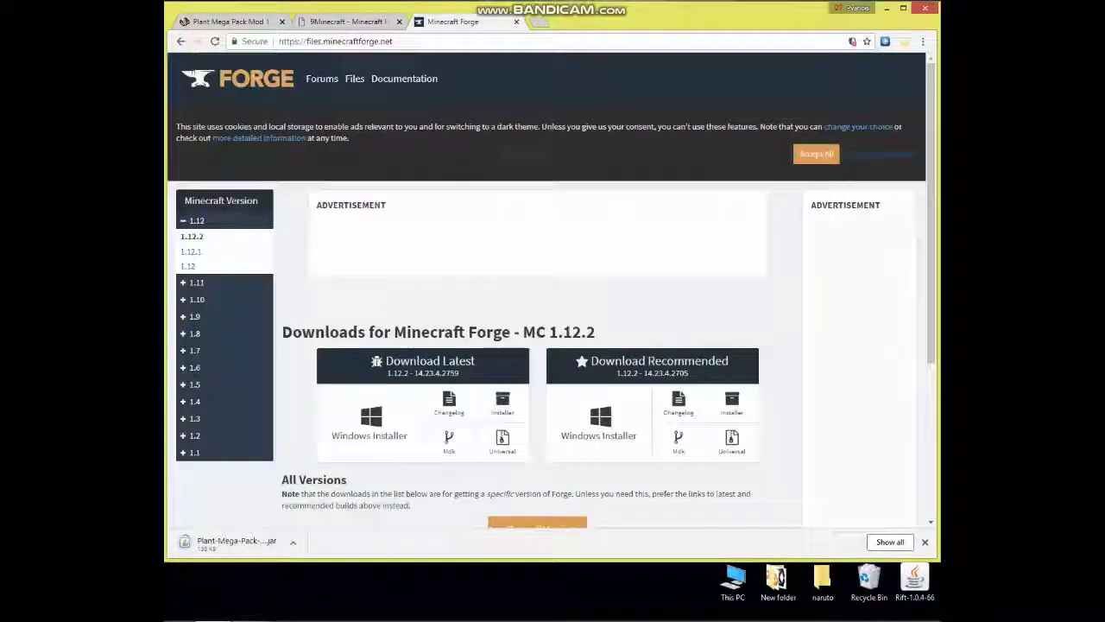
left_click_drag(595, 331, 468, 332)
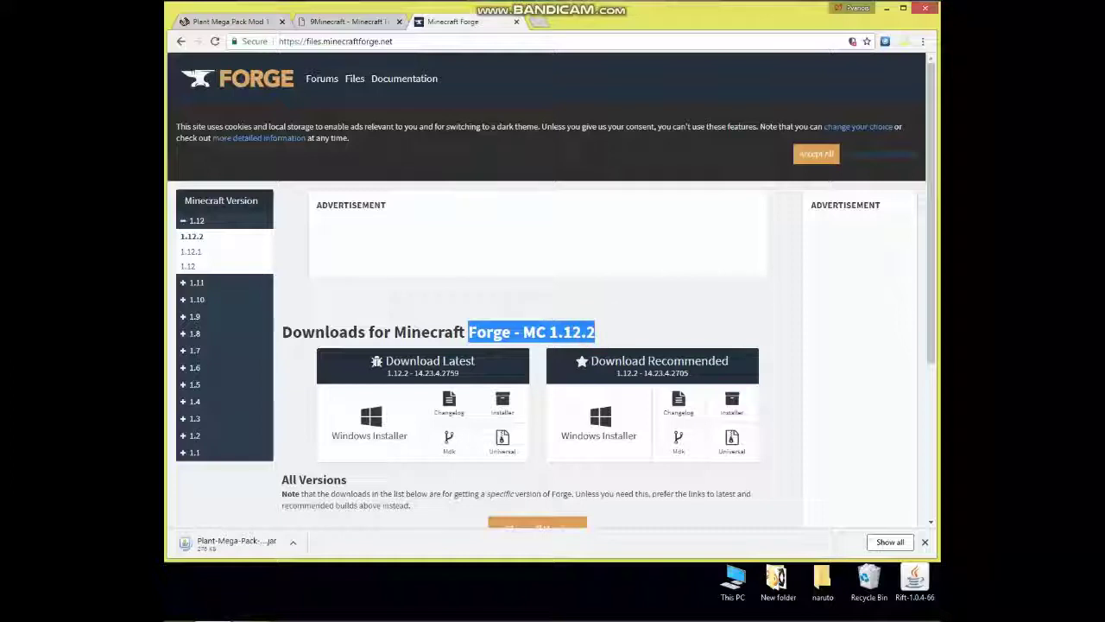
left_click(595, 332)
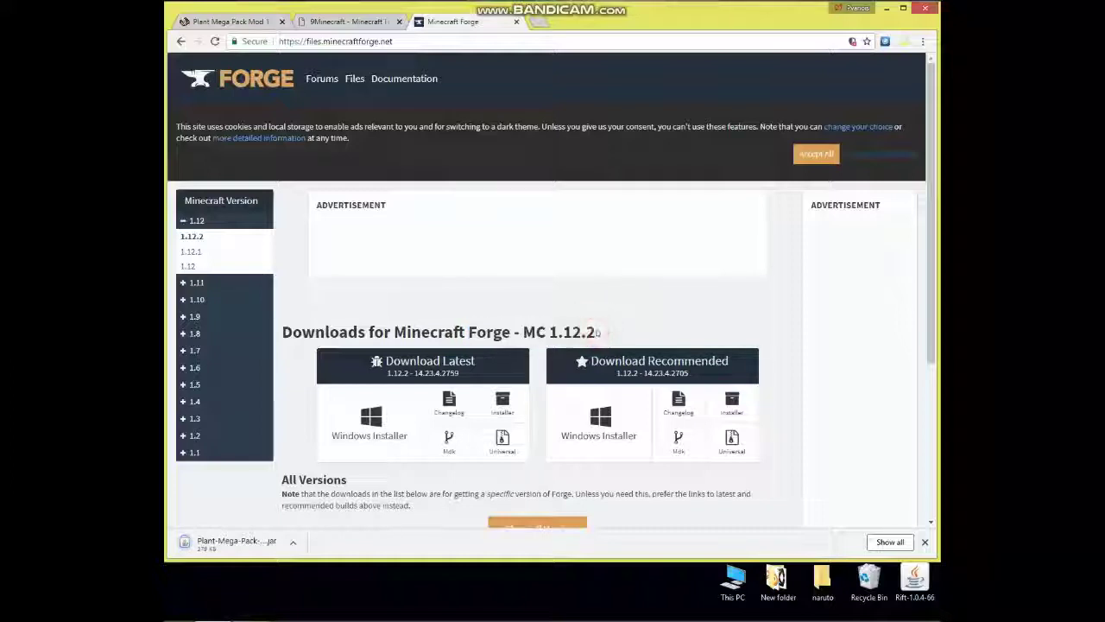
left_click(732, 407)
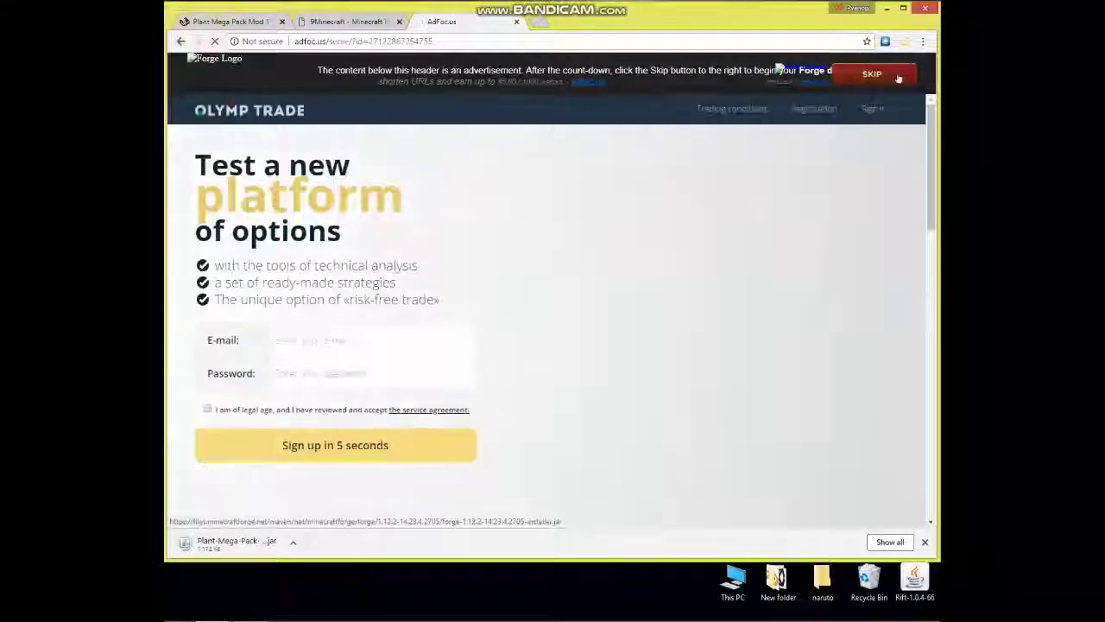
left_click(873, 76)
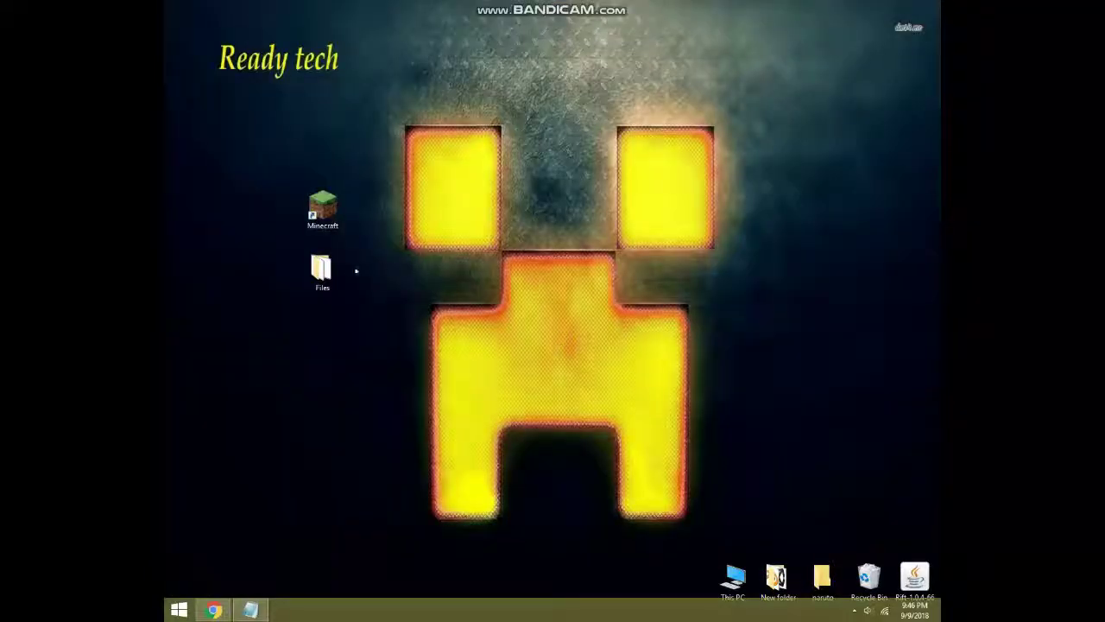
Open the Files folder and move the Plant Mega Pack mod and Forge installer jars onto the desktop
double_click(332, 269)
double_click(618, 19)
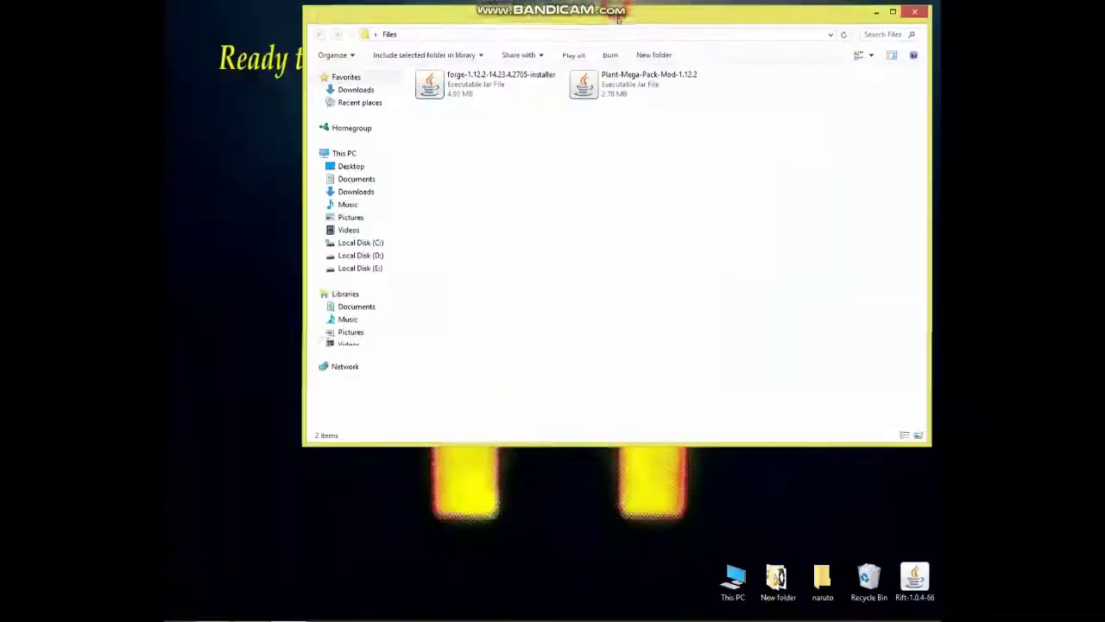
left_click_drag(618, 19, 684, 53)
left_click_drag(606, 147, 656, 130)
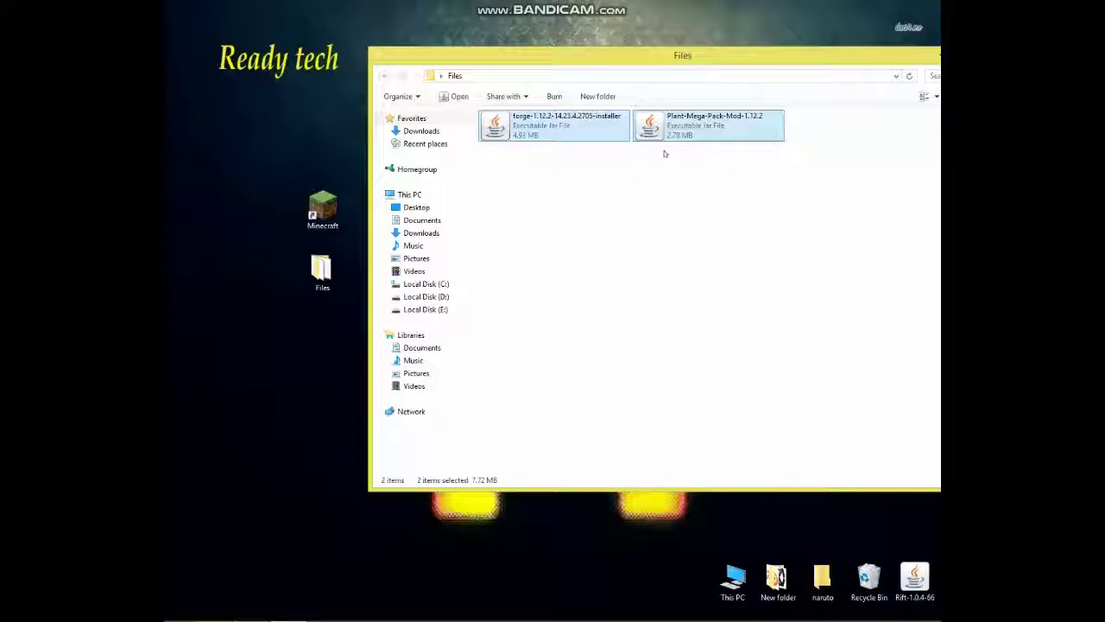
left_click(690, 126)
left_click_drag(691, 126, 337, 343)
left_click(592, 240)
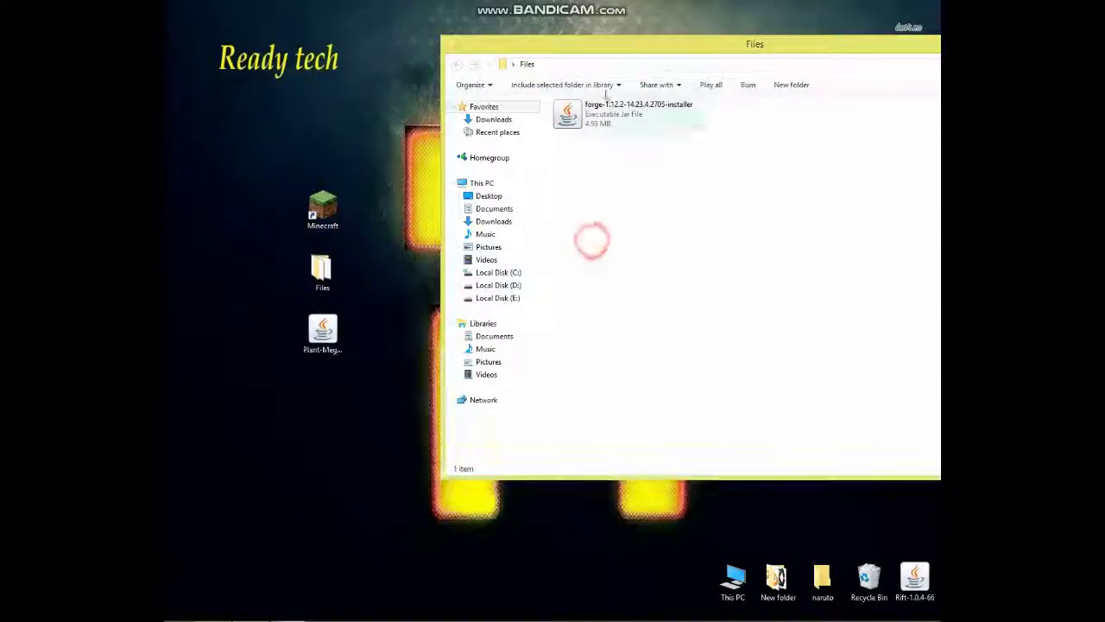
left_click_drag(599, 111, 415, 274)
Close the emptied Files folder window and arrange the Files folder and Forge installer around the Minecraft shortcut
left_click_drag(323, 269, 326, 172)
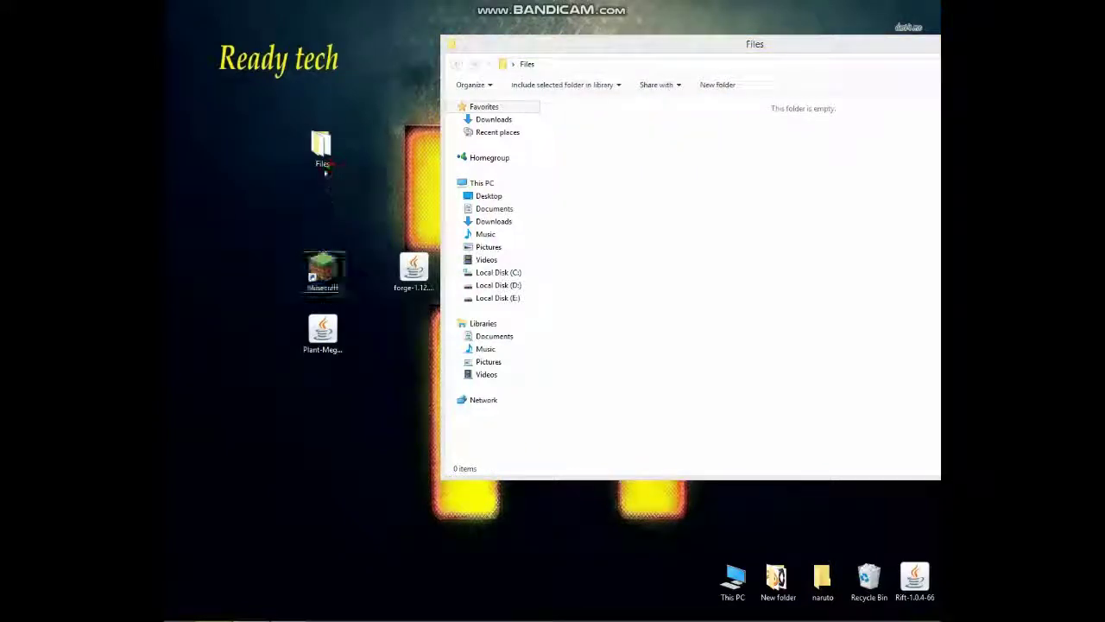
left_click(413, 269)
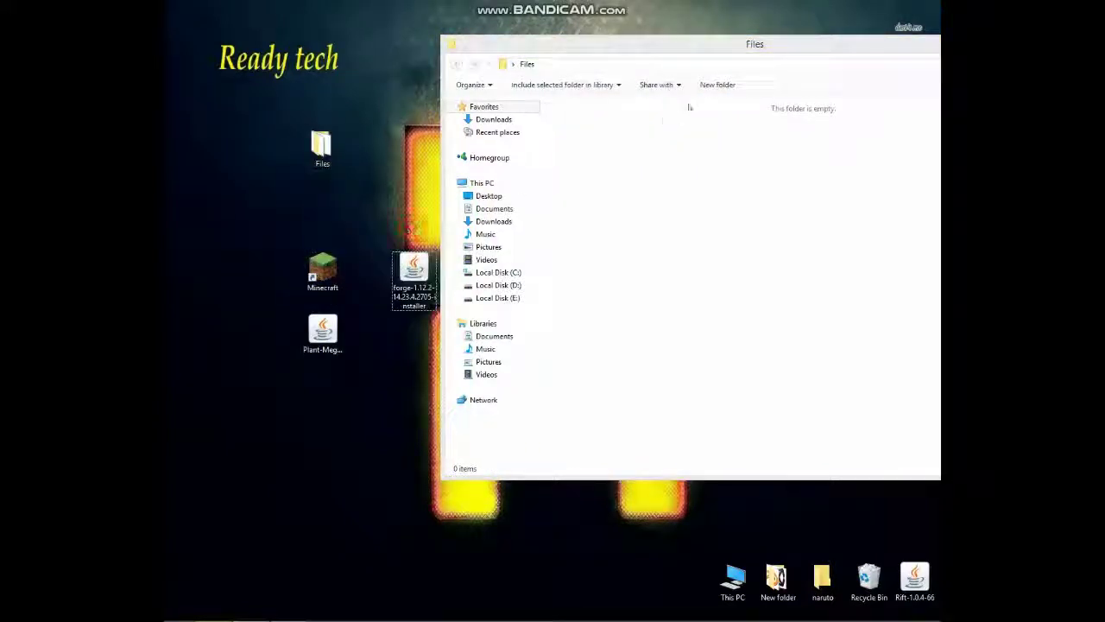
left_click(865, 39)
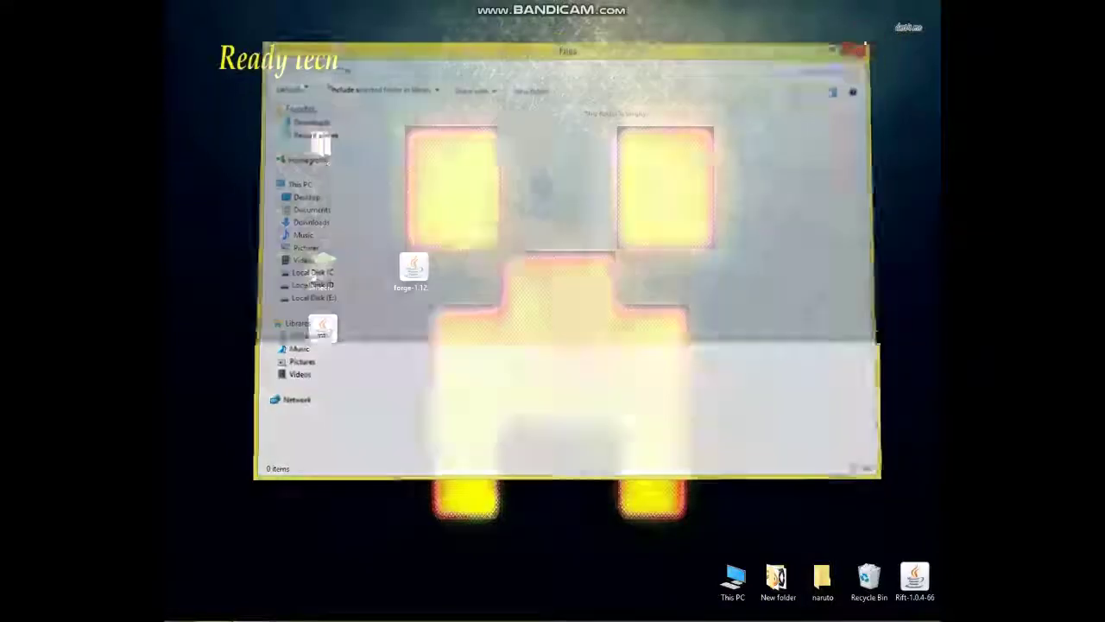
left_click_drag(413, 269, 370, 271)
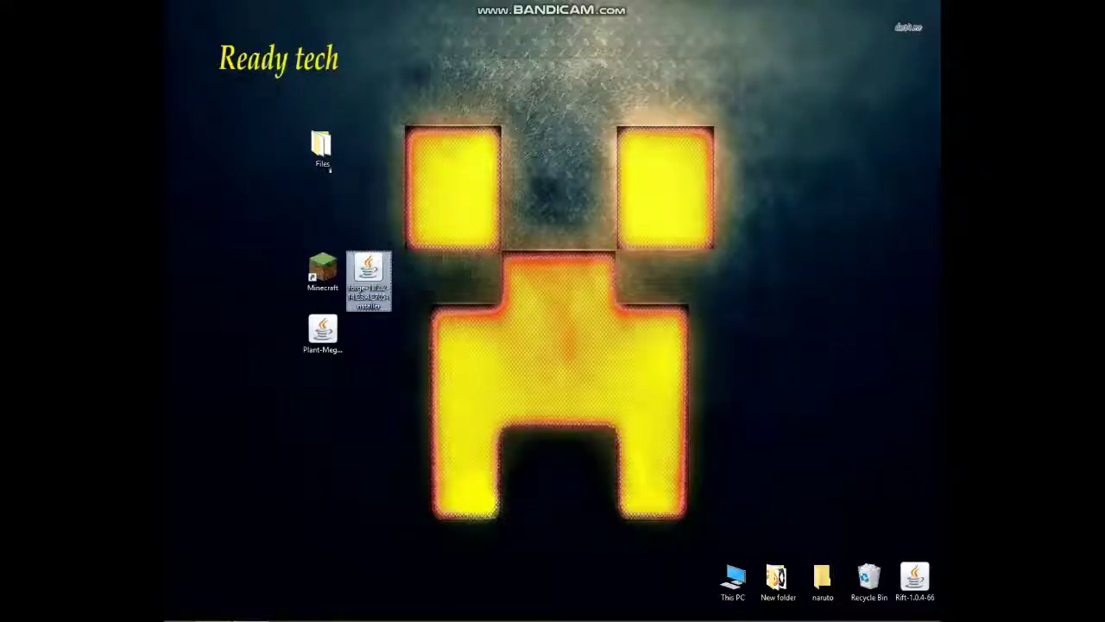
left_click_drag(322, 148, 332, 216)
right_click(410, 223)
left_click(458, 262)
Open the Minecraft Launcher, run the 1.12.2 game once to its title screen and quit it
left_click(323, 270)
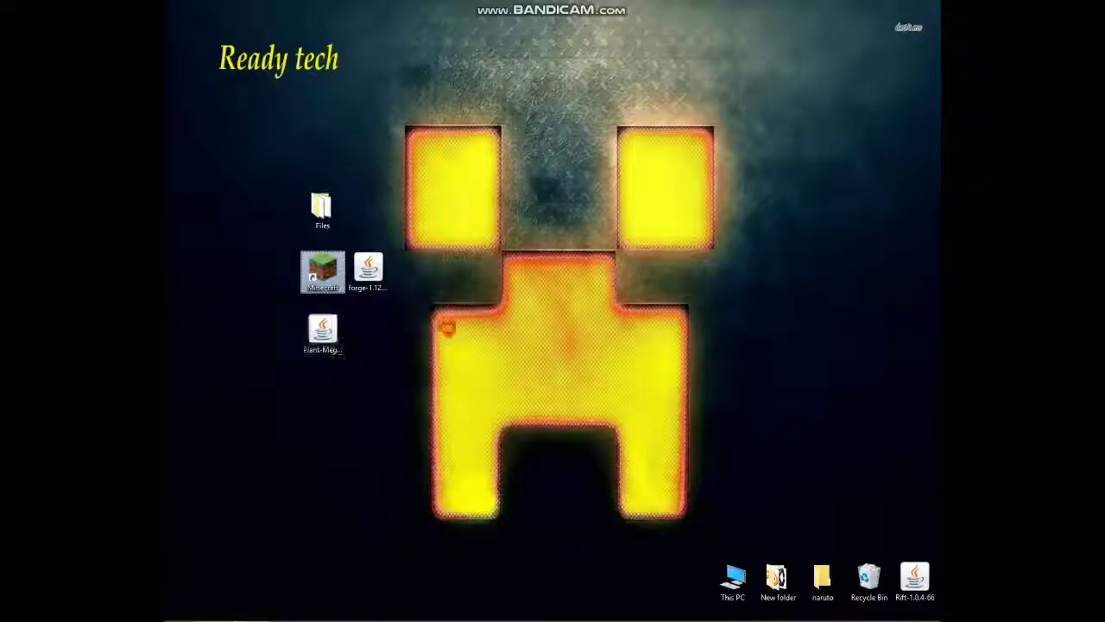
double_click(320, 270)
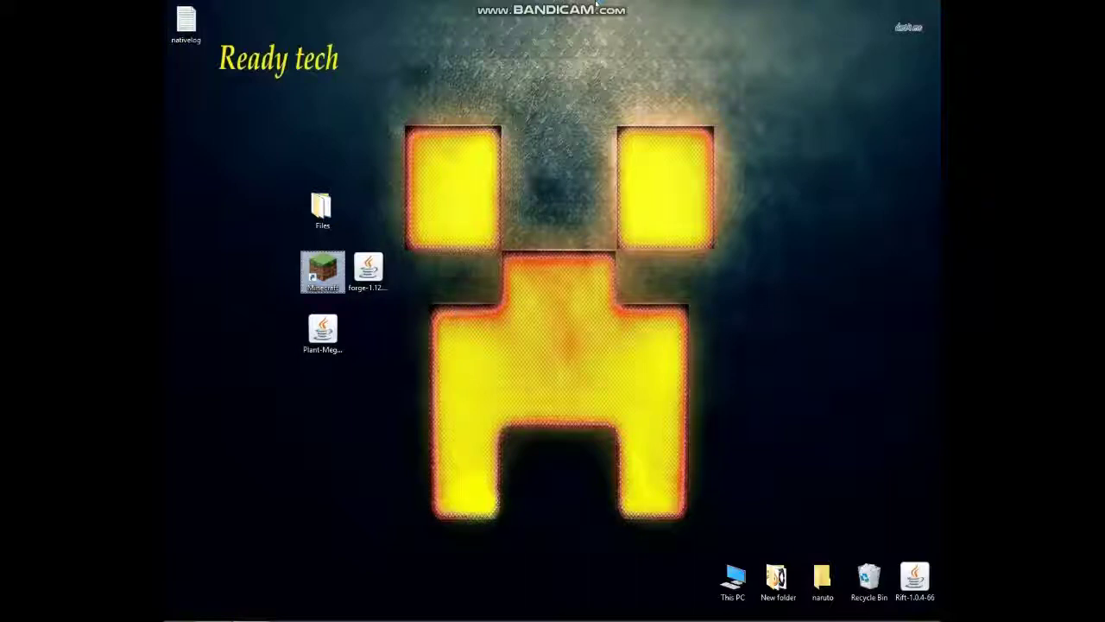
double_click(338, 270)
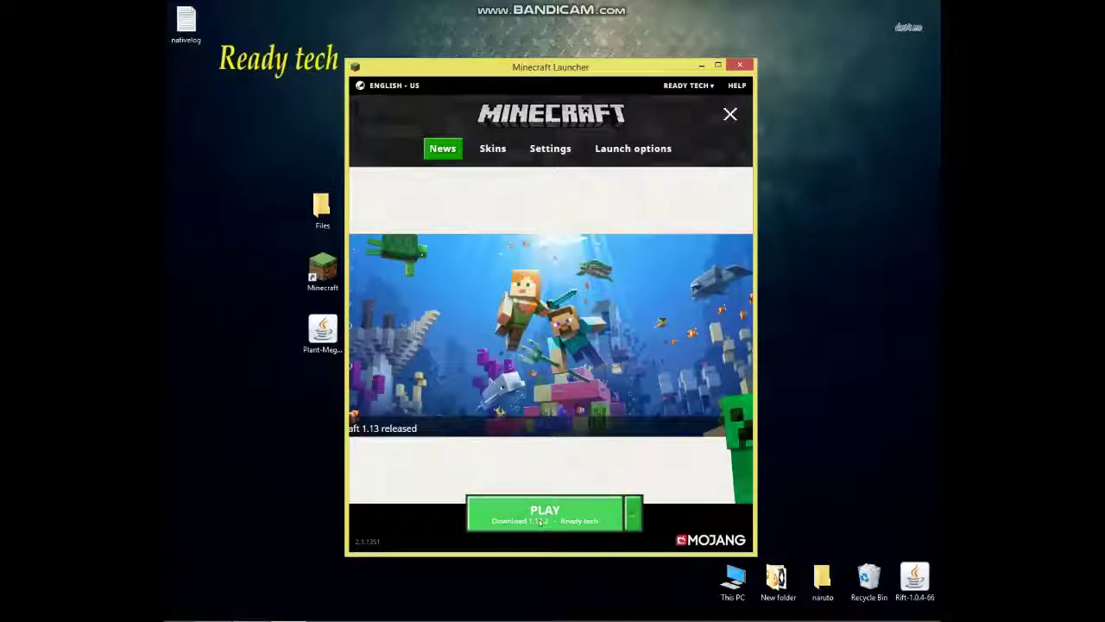
left_click(540, 521)
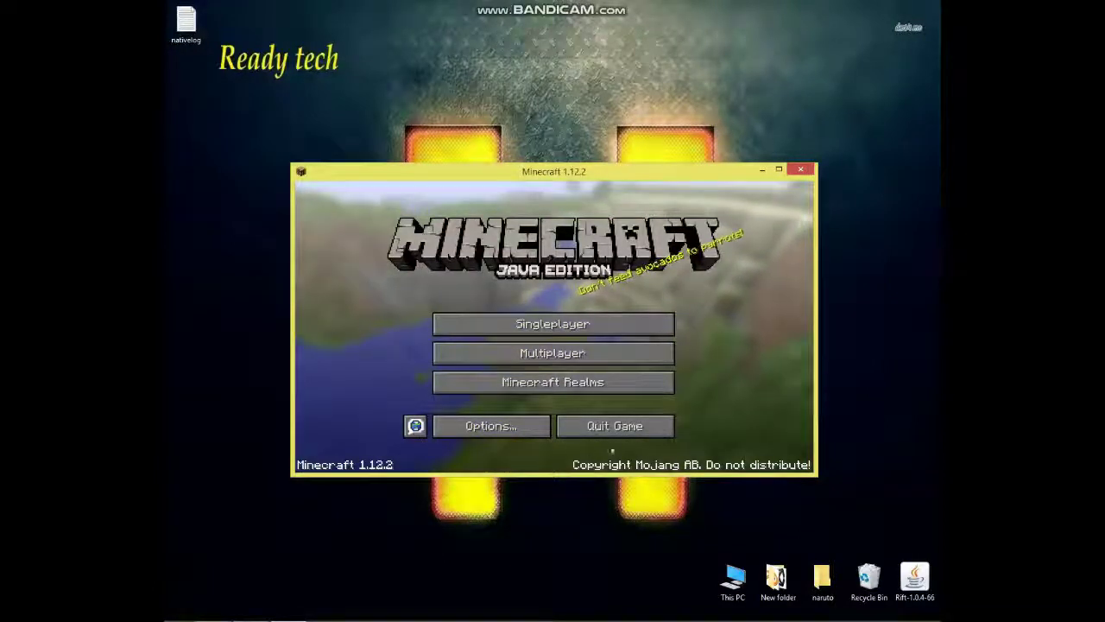
left_click(630, 425)
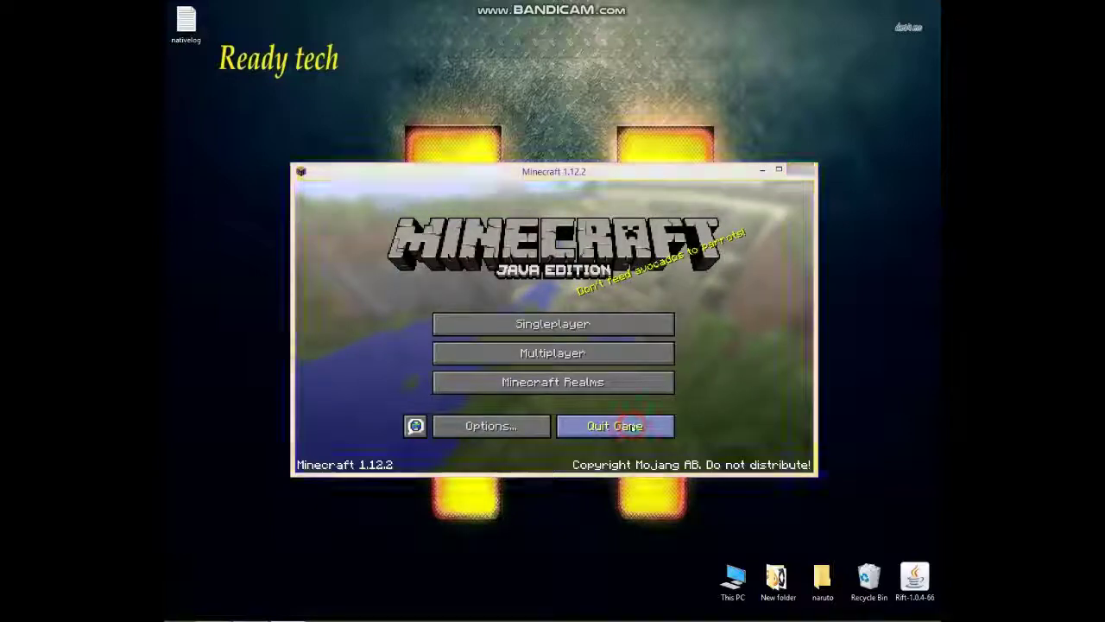
Run the Forge 1.12.2-14.23.4.2705 installer from the desktop and install the client into the default .minecraft folder
left_click(369, 275)
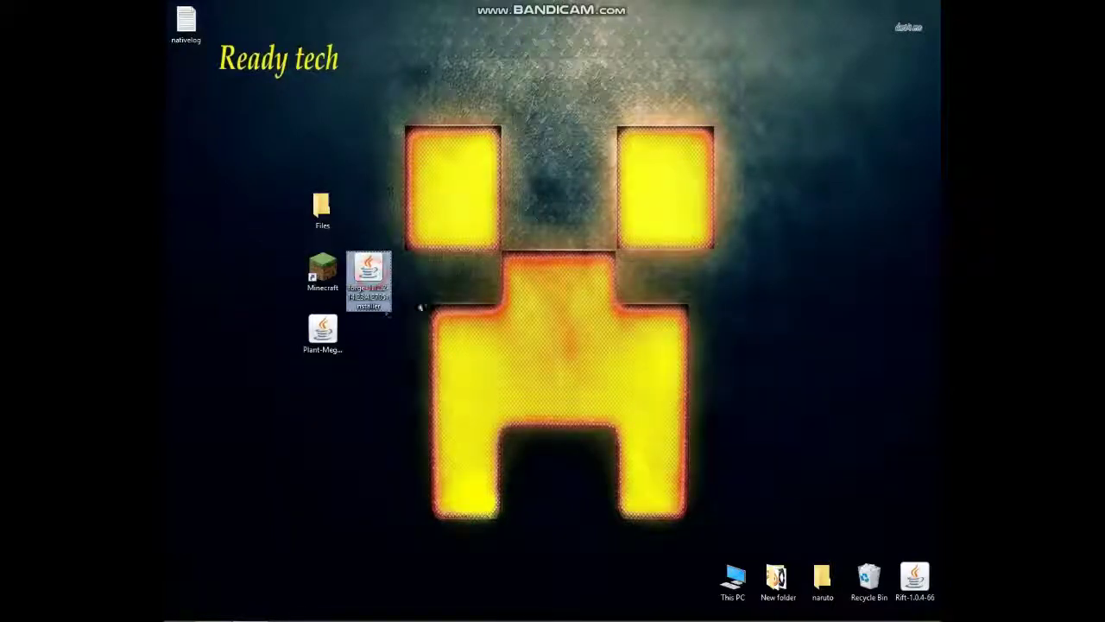
double_click(372, 288)
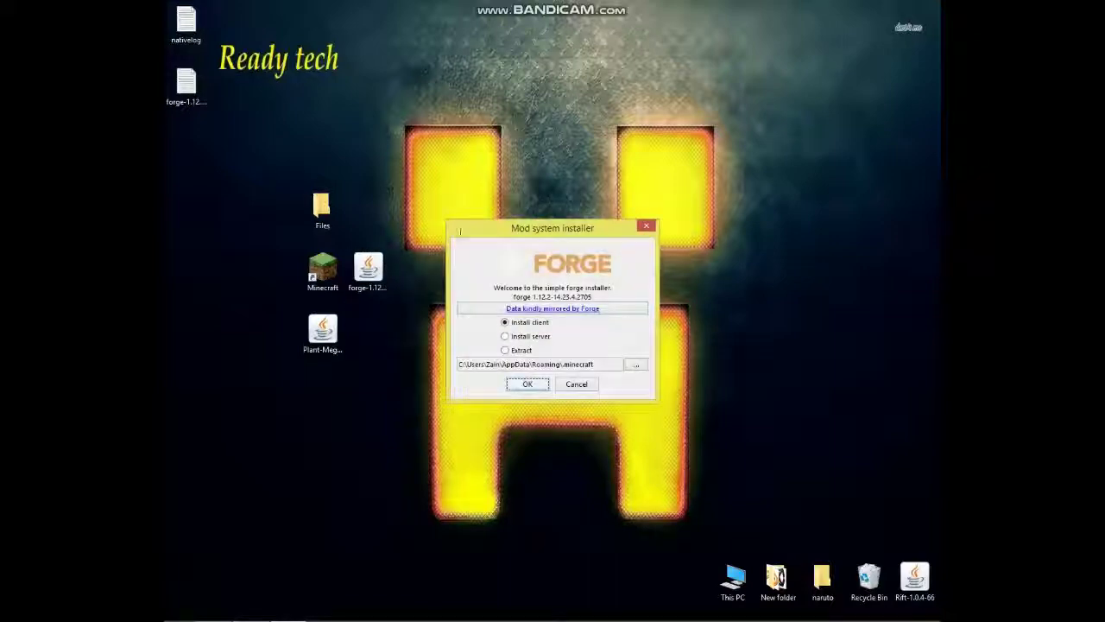
left_click(525, 385)
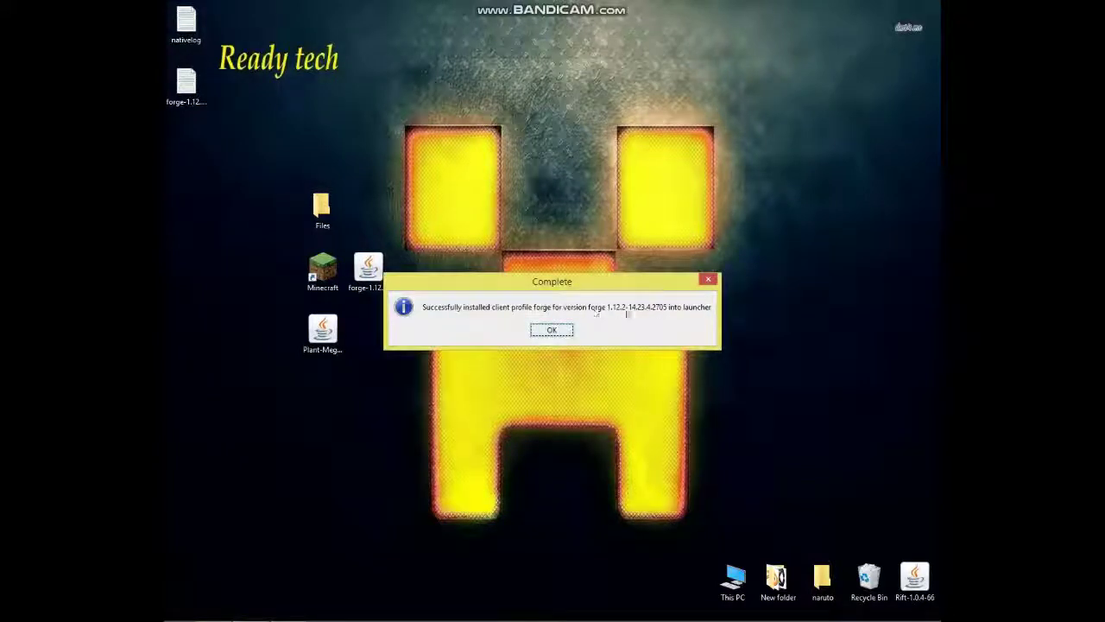
left_click(559, 329)
In the Minecraft Launcher, set the Ready tech profile's version to release 1.12.2-forge1.12.2-14.23.4.2705 and save it
double_click(335, 282)
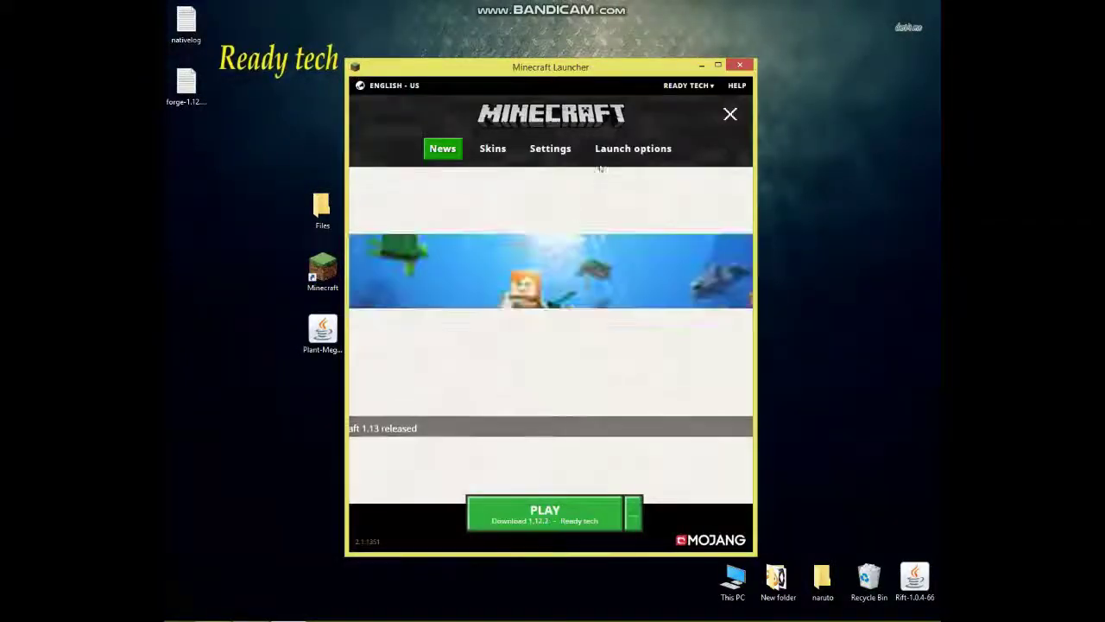
left_click(616, 148)
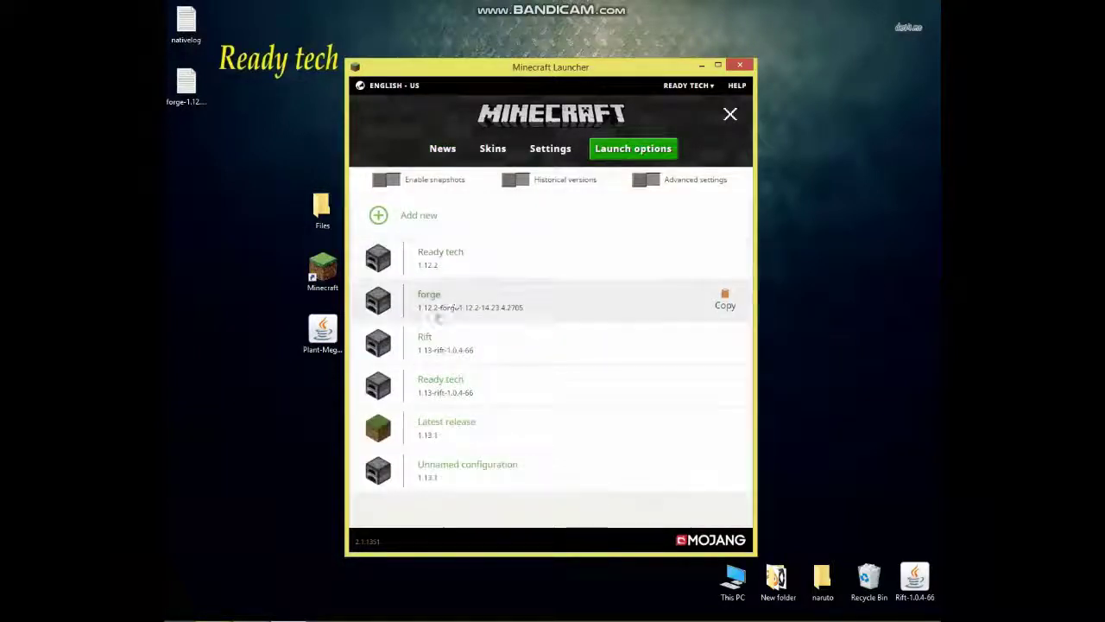
left_click(457, 257)
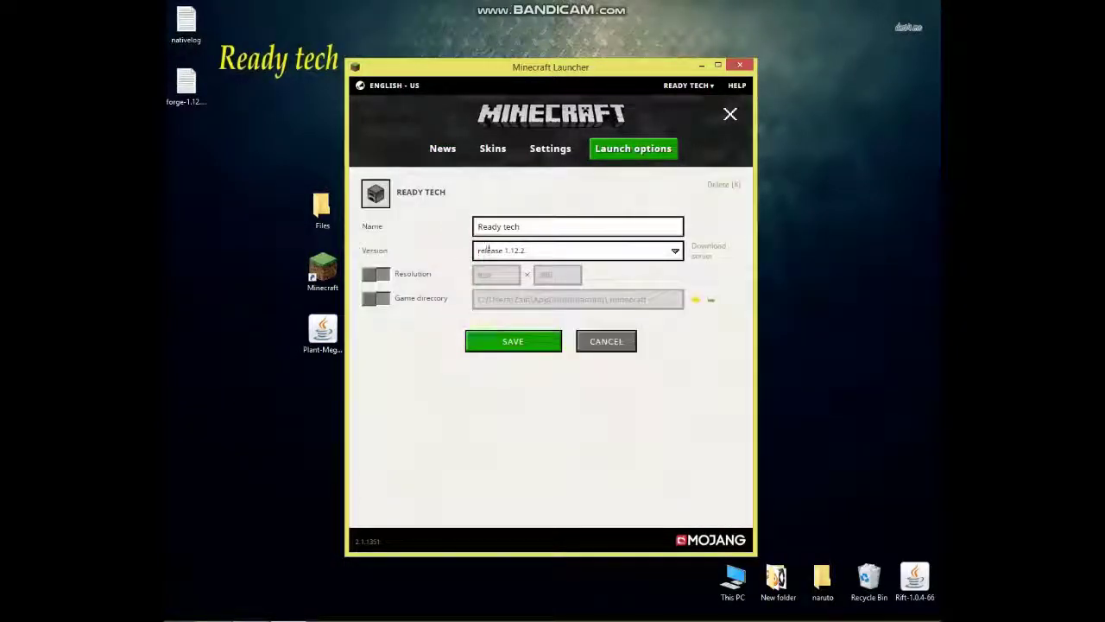
left_click(537, 252)
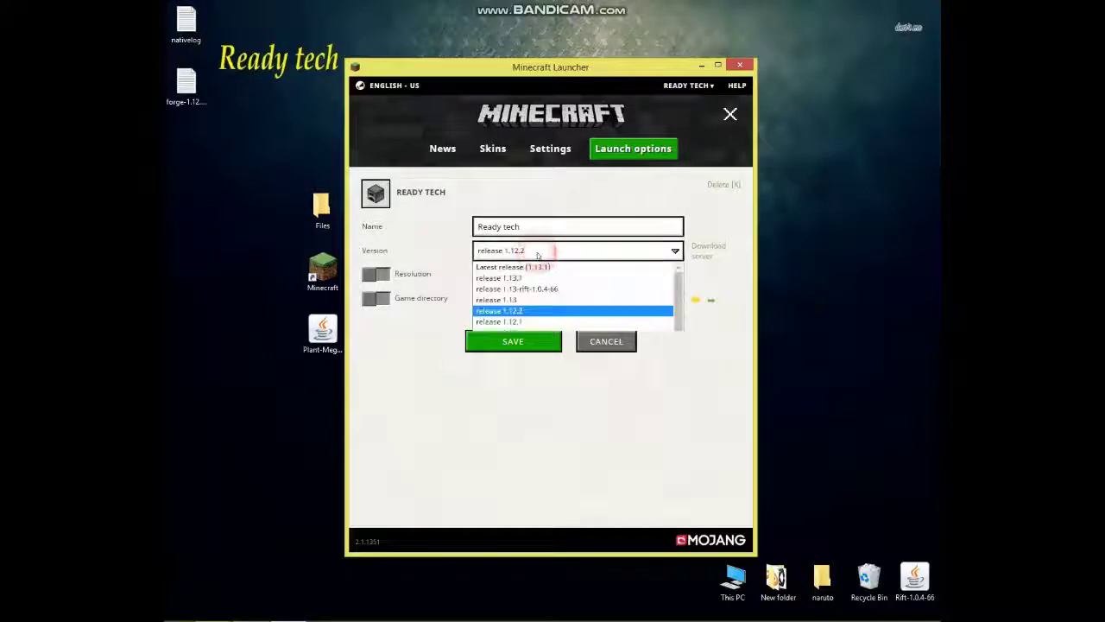
scroll(531, 372, "down", 5)
scroll(531, 373, "down", 2)
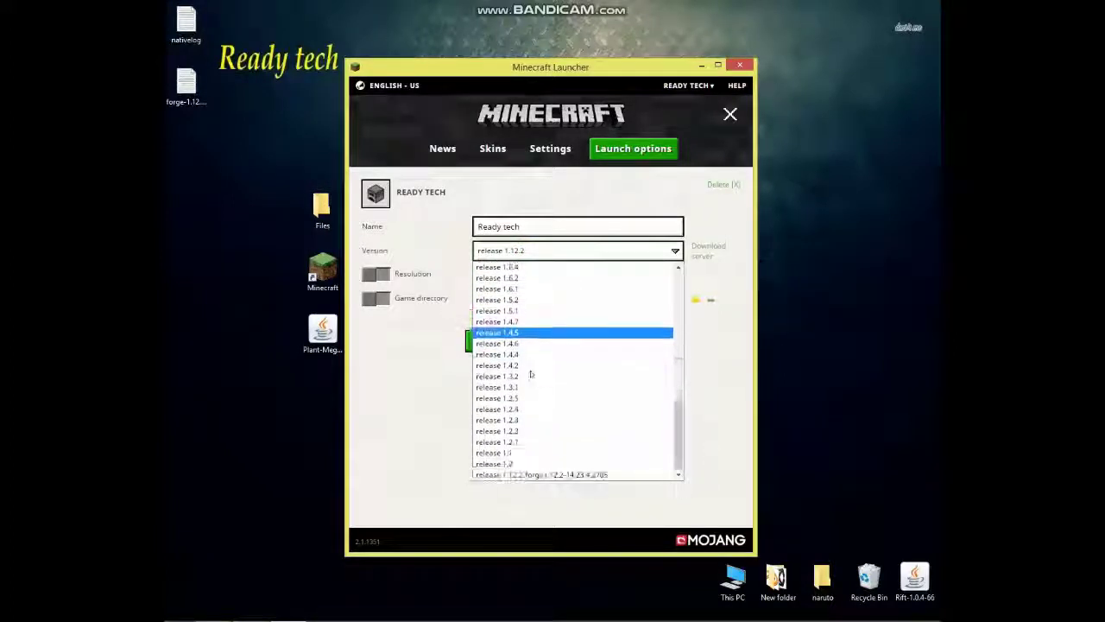
left_click(606, 474)
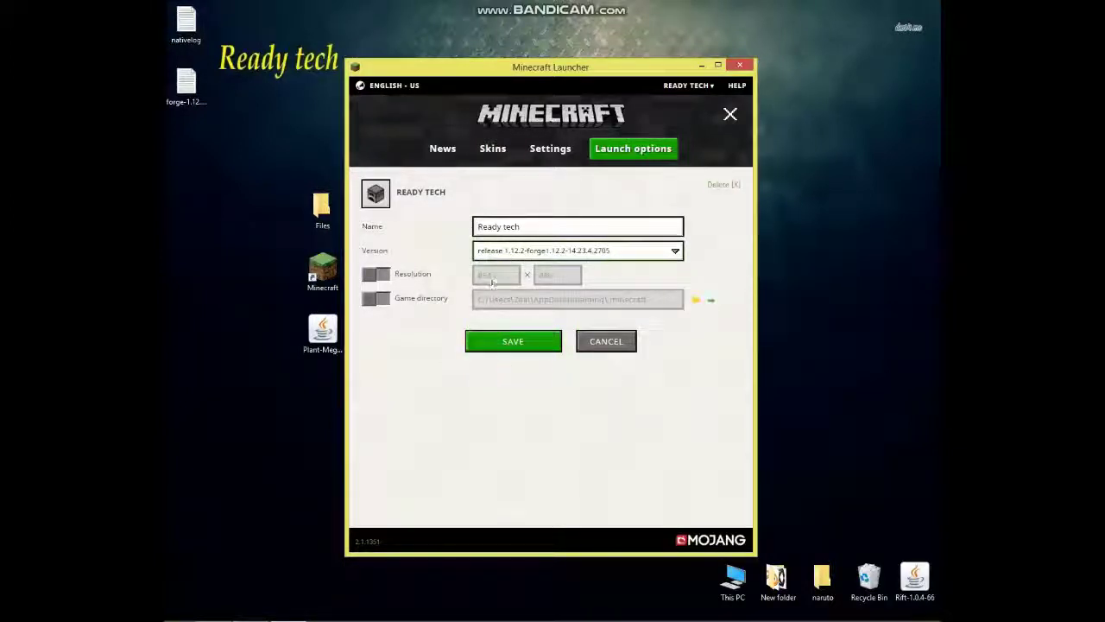
left_click(528, 343)
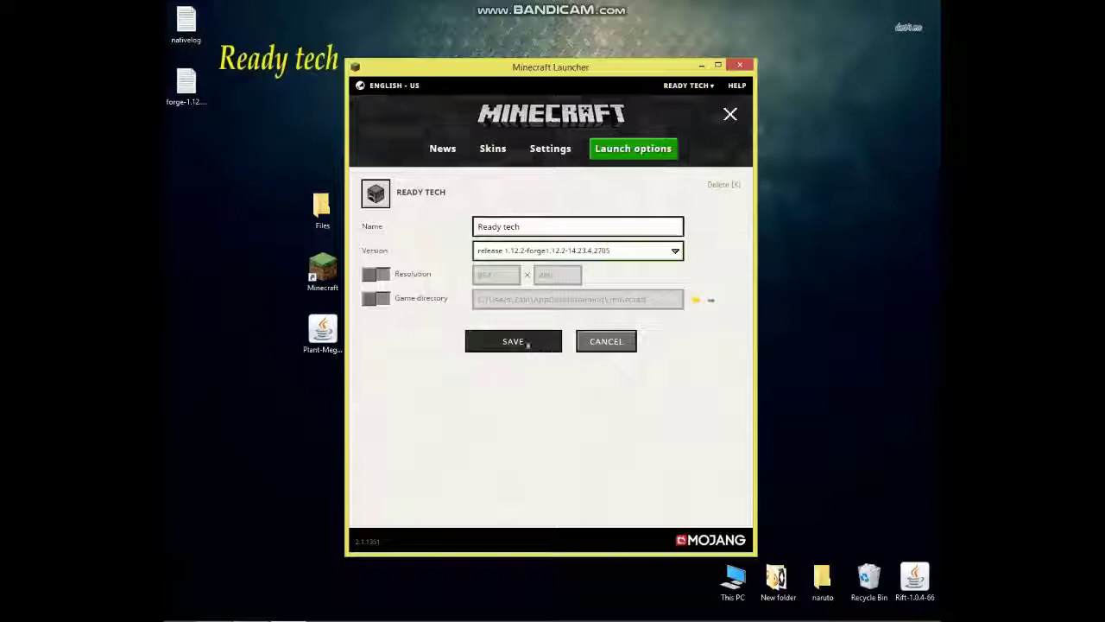
Start the game with the Forge-based Ready tech profile and open its list of installed mods
left_click(443, 150)
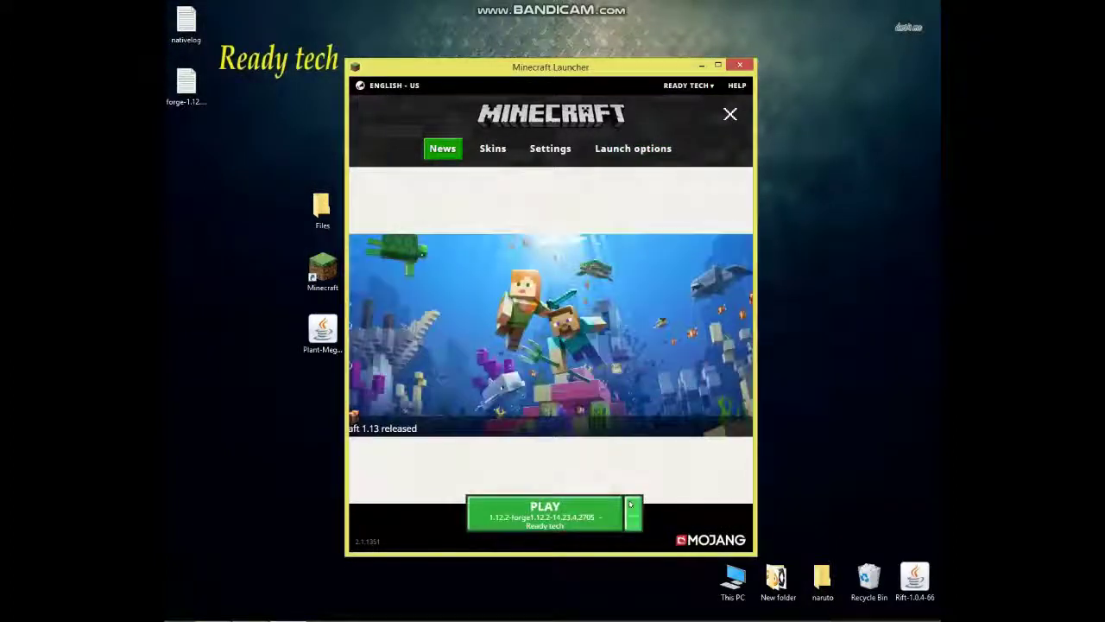
left_click(560, 524)
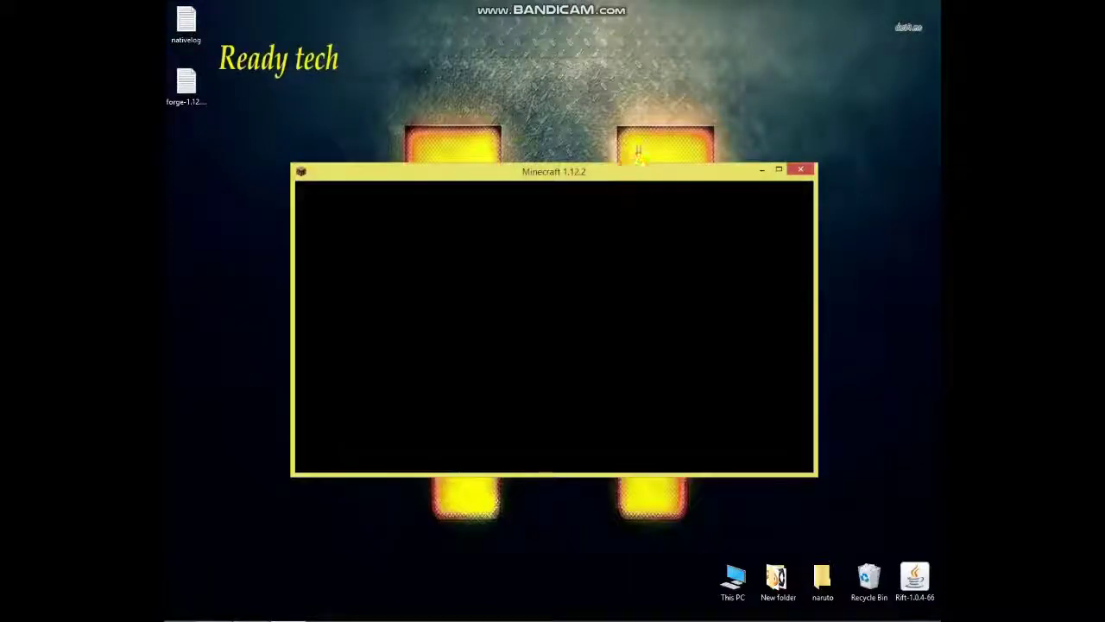
left_click_drag(633, 171, 645, 135)
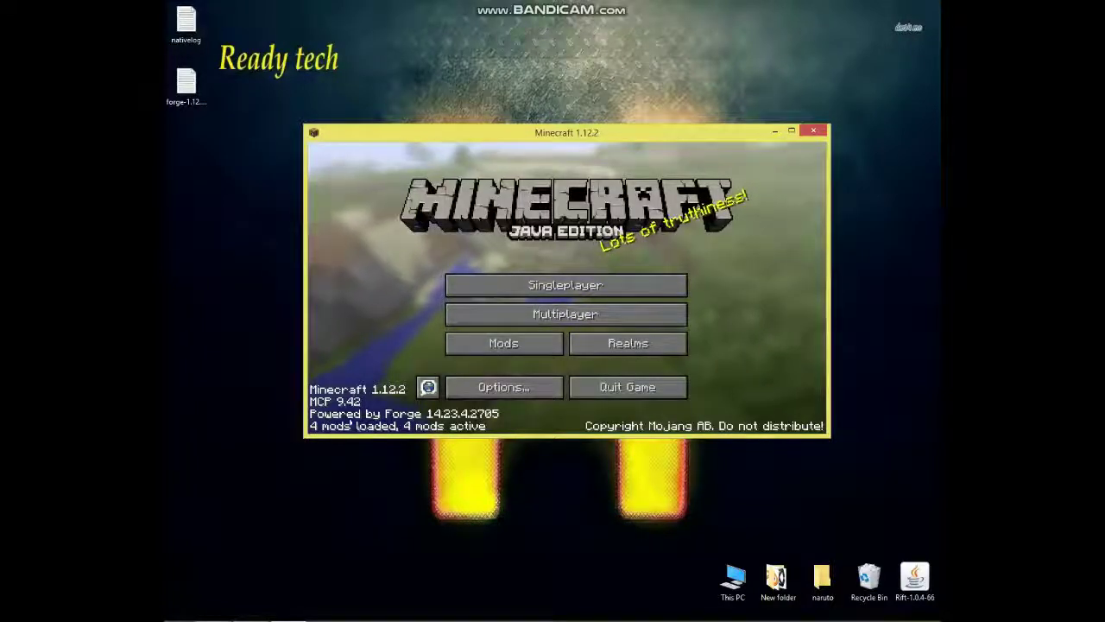
left_click(514, 345)
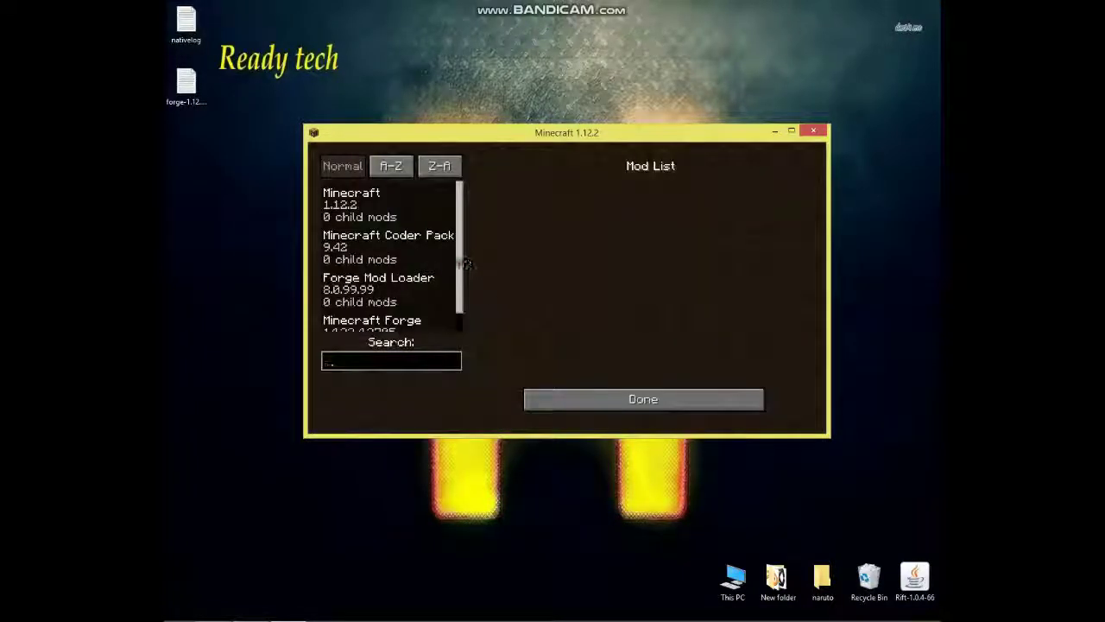
Look through the installed mods list, return to the title screen and quit the game
scroll(430, 318, "down", 2)
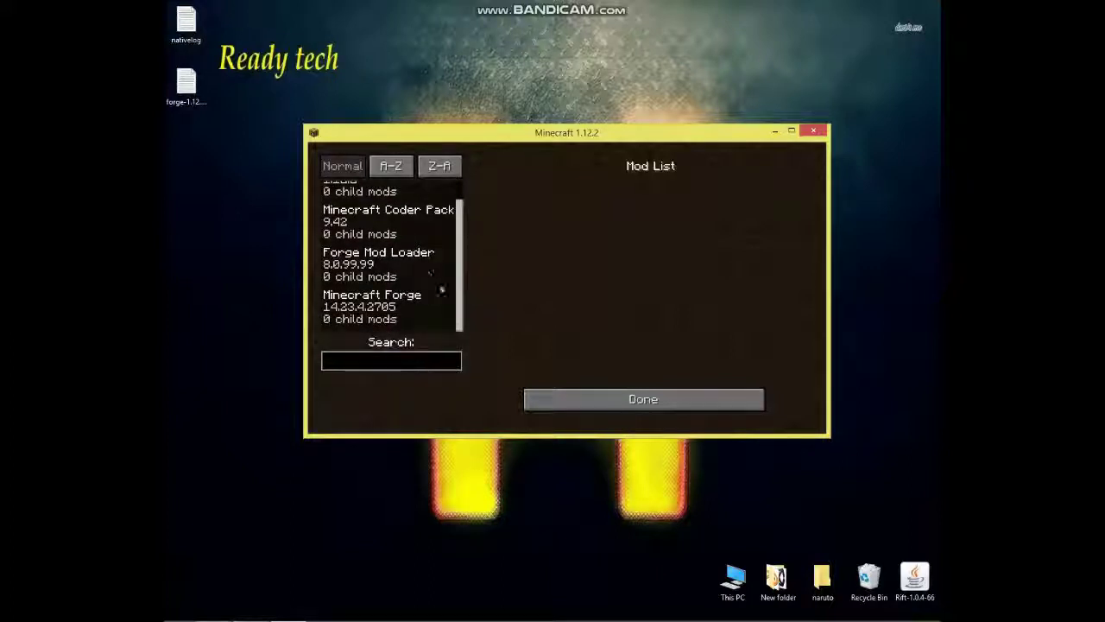
scroll(457, 304, "up", 2)
scroll(458, 303, "down", 2)
left_click(669, 403)
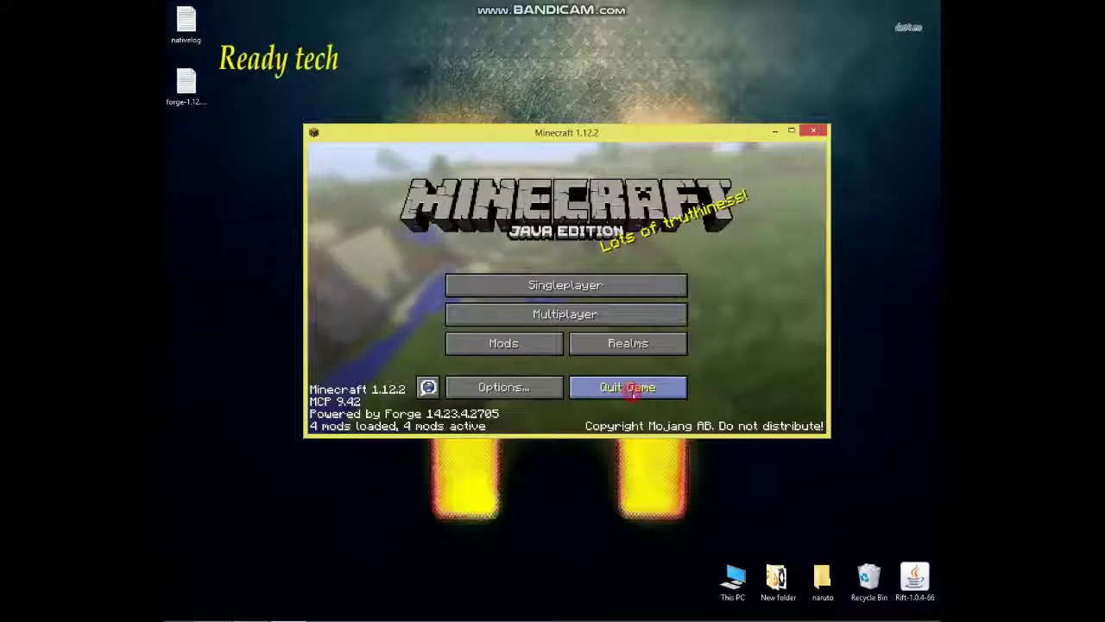
left_click(631, 390)
left_click(323, 335)
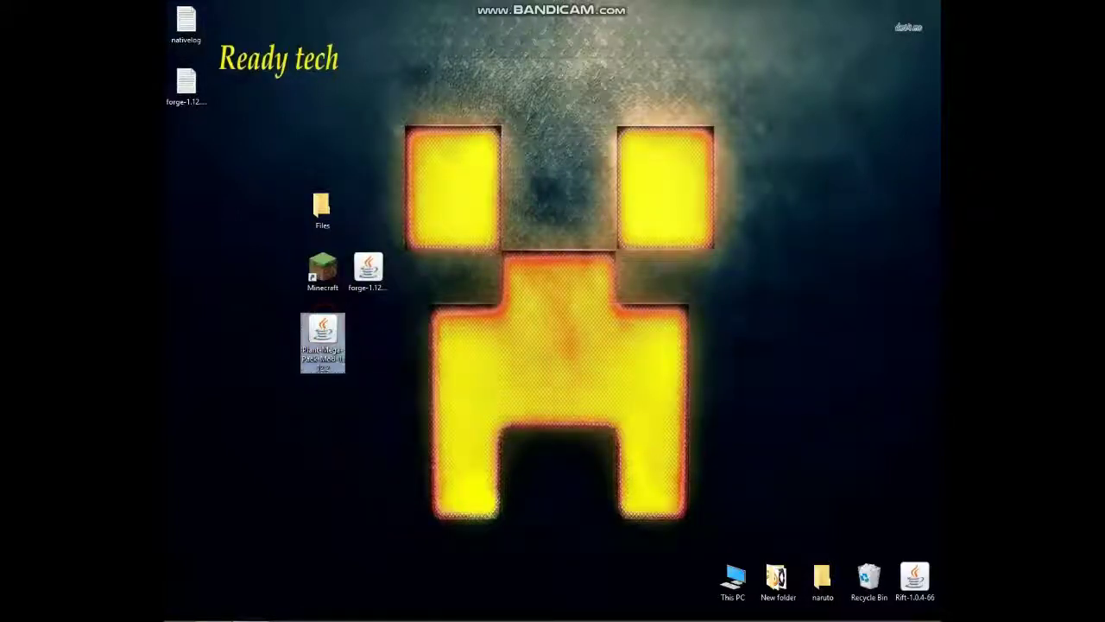
left_click(402, 357)
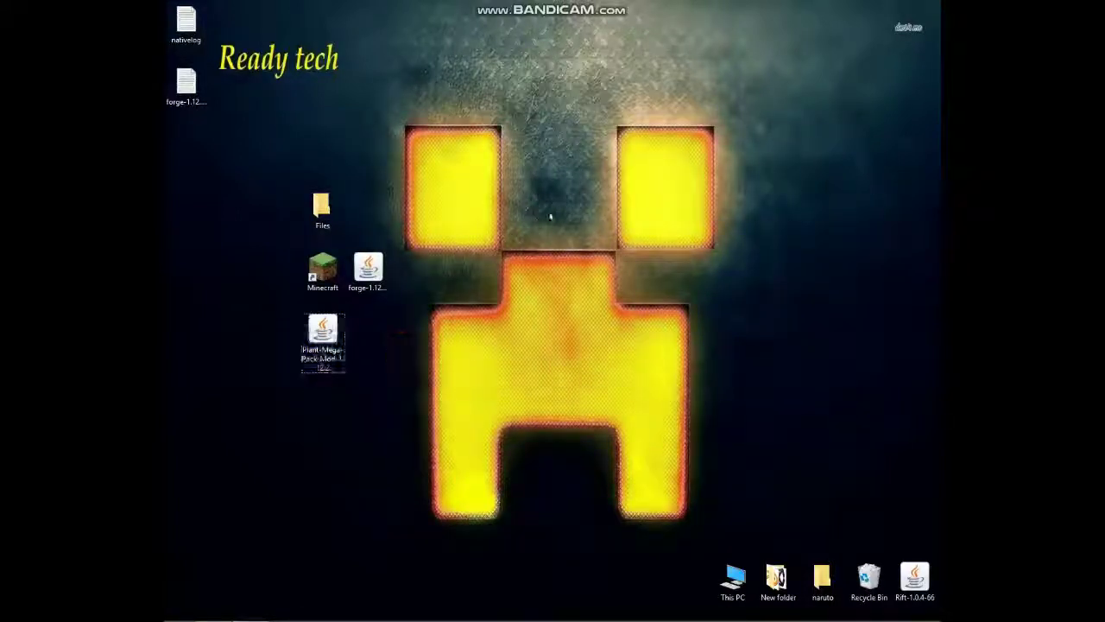
Use Bandicam's drawing text tool to write "Windows+R" on the desktop below the Plant Mega Pack file
mouse_move(648, 10)
left_click(660, 7)
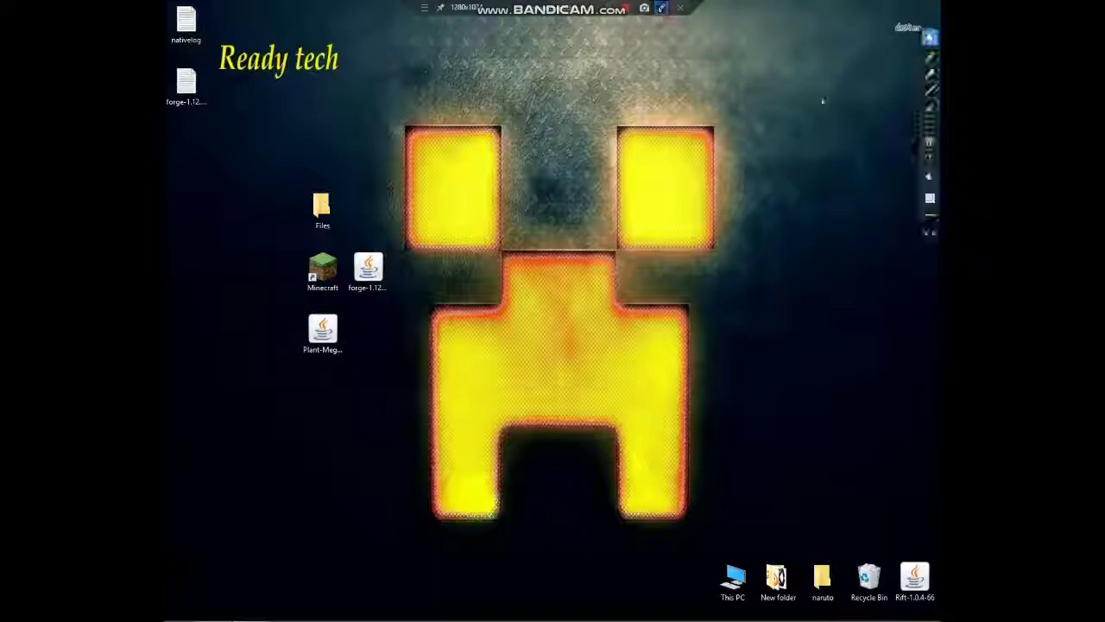
left_click(929, 158)
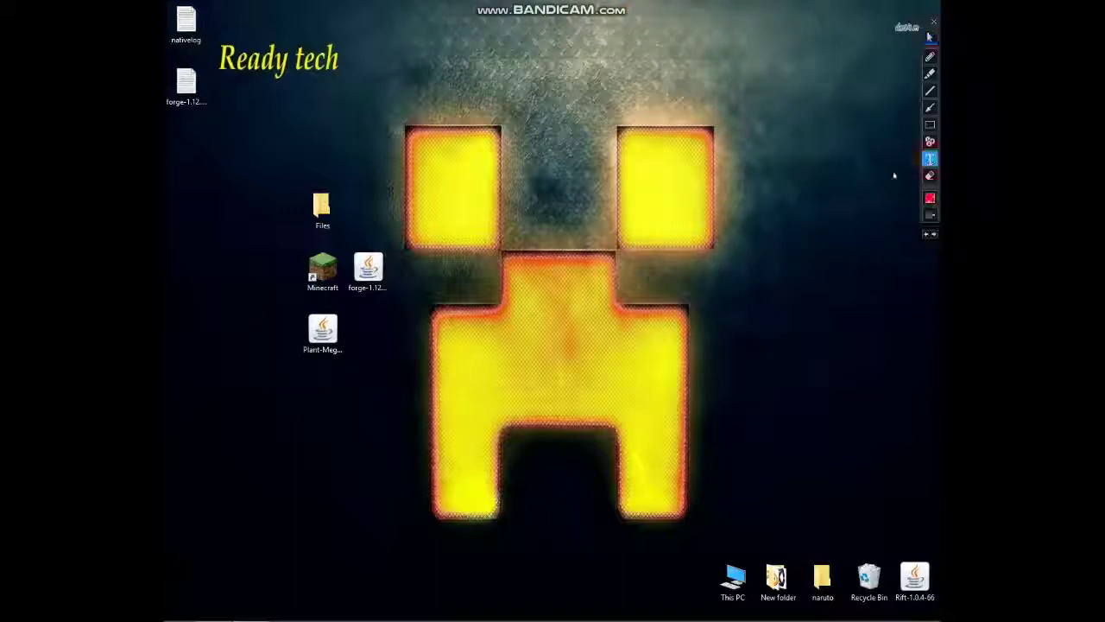
left_click(341, 368)
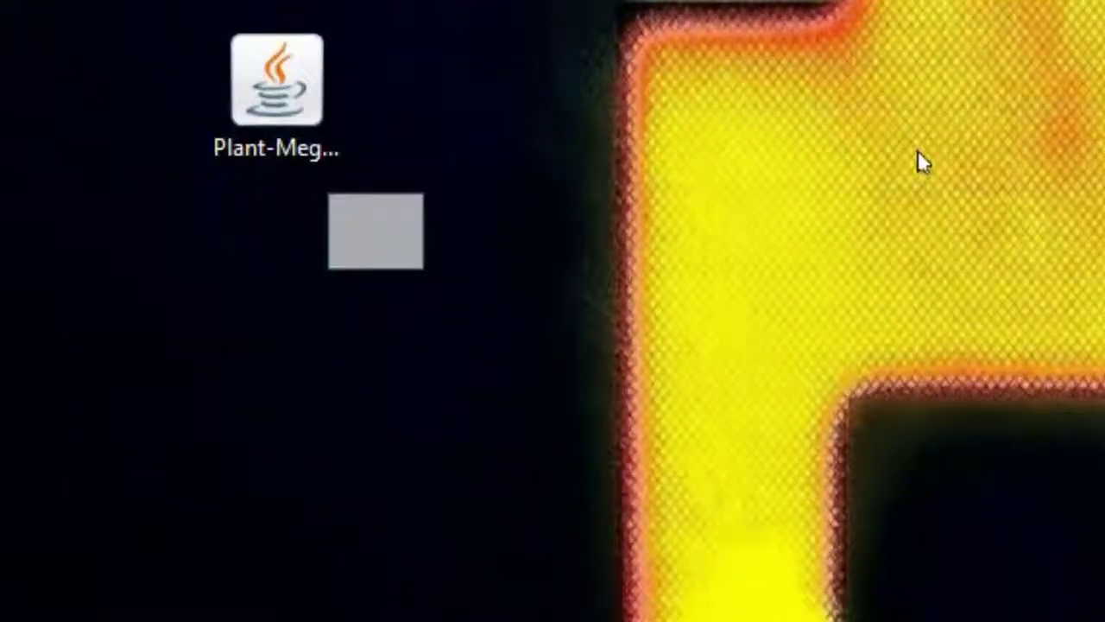
type("Windows")
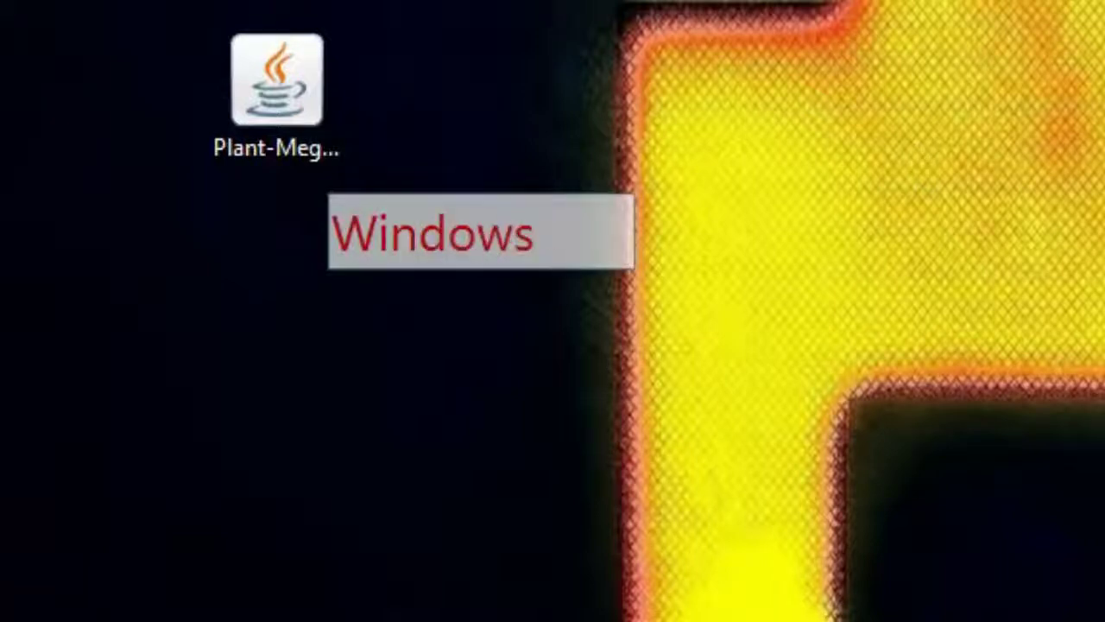
type("+R")
left_click(918, 155)
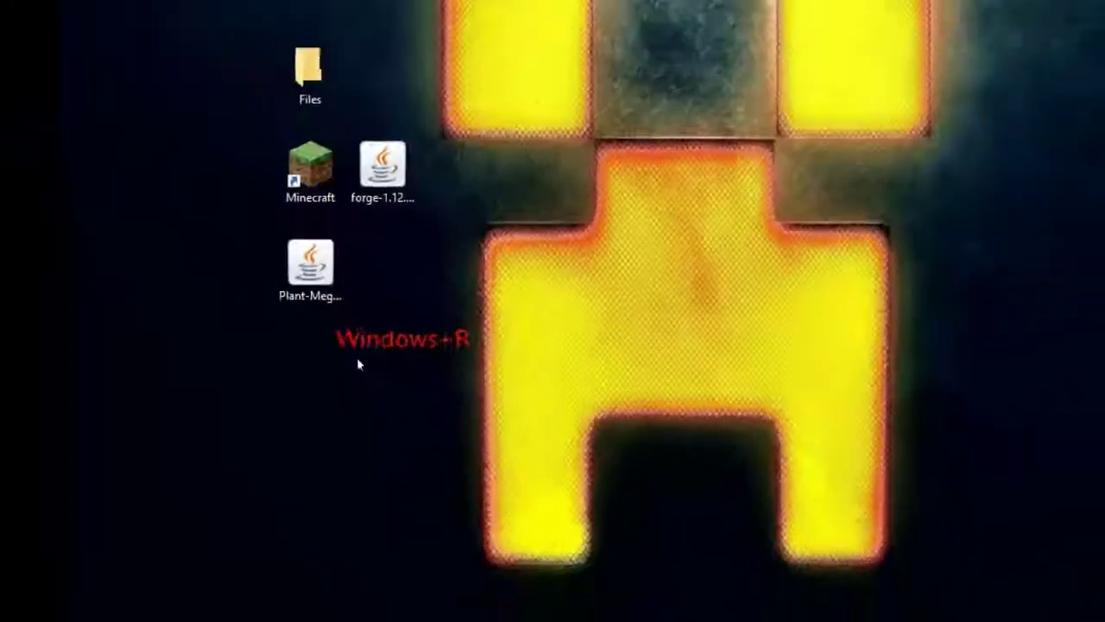
Open the game folder through the Run dialog with the path %appdata%/.minecraft/
key("super+r")
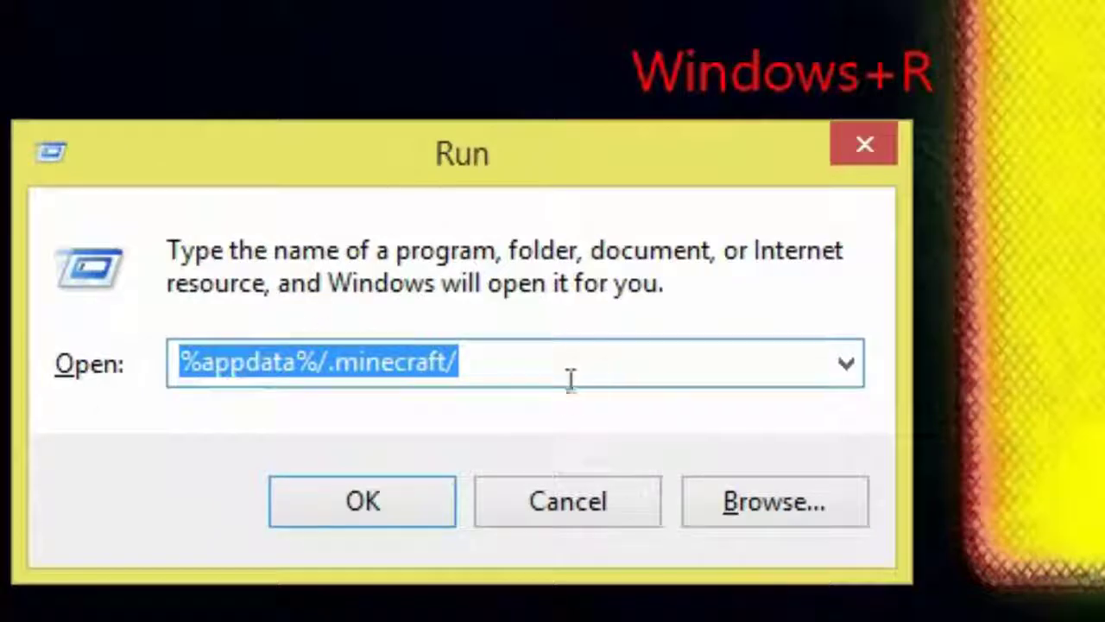
left_click(559, 362)
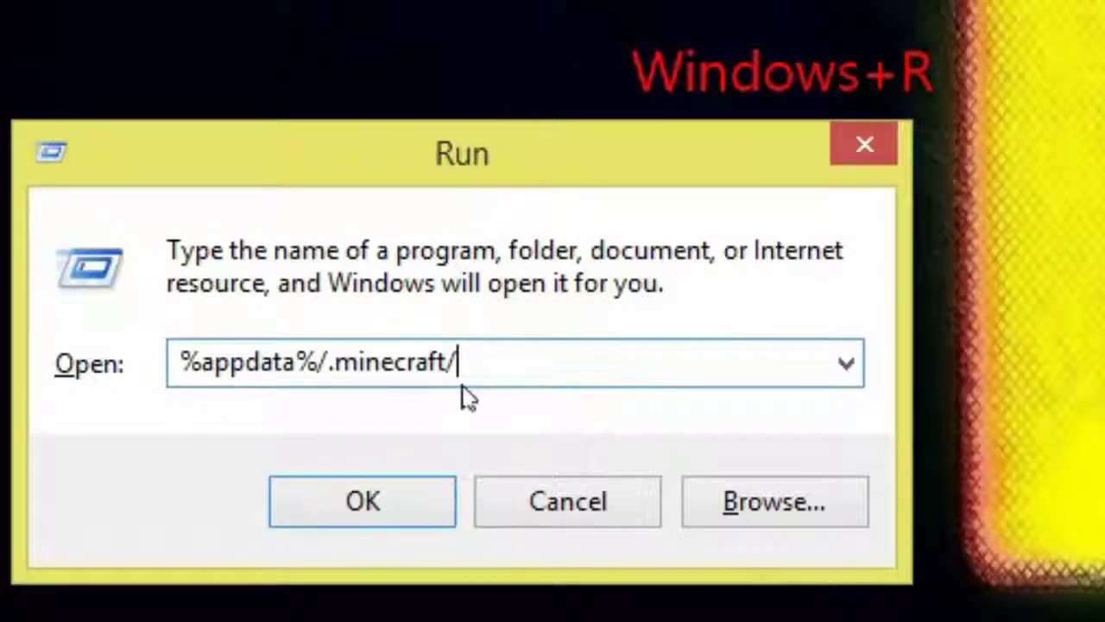
left_click_drag(484, 377, 82, 372)
left_click(237, 420)
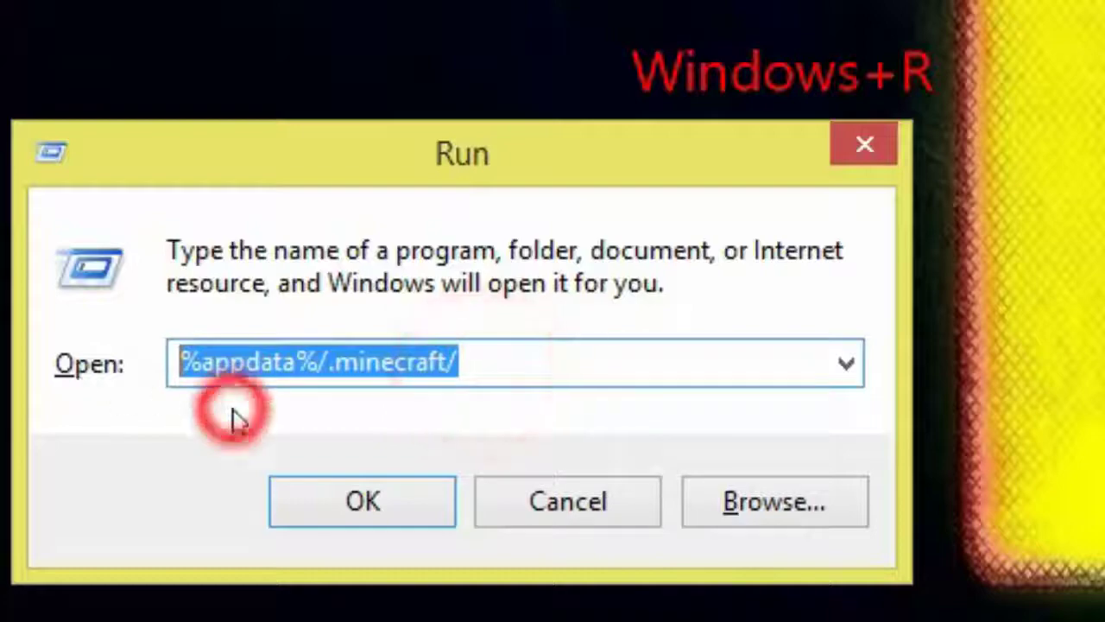
left_click(477, 366)
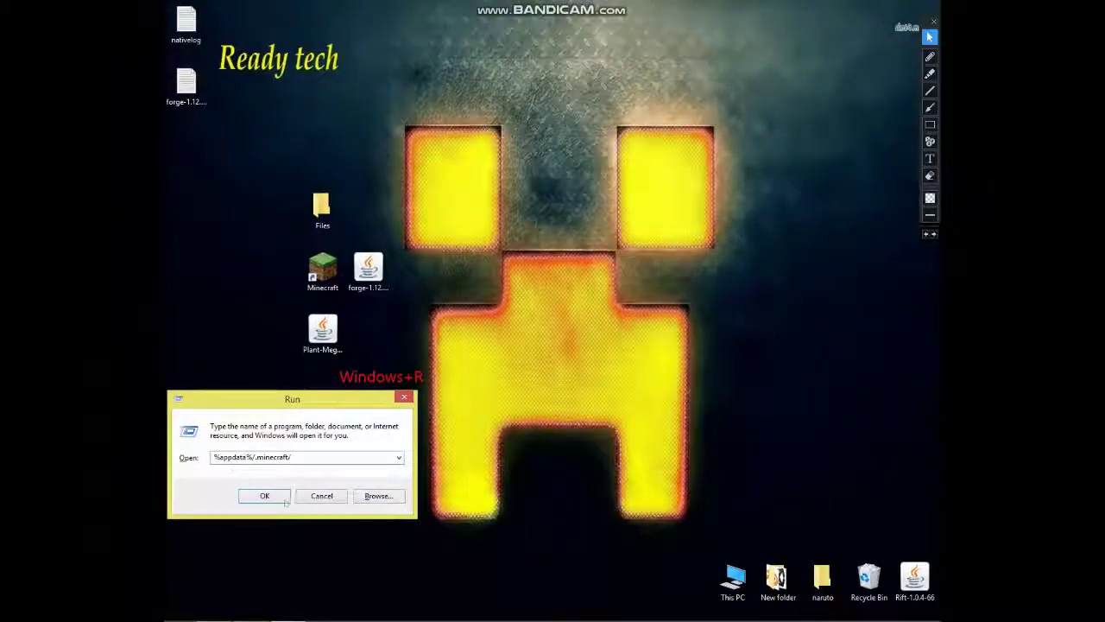
left_click(265, 497)
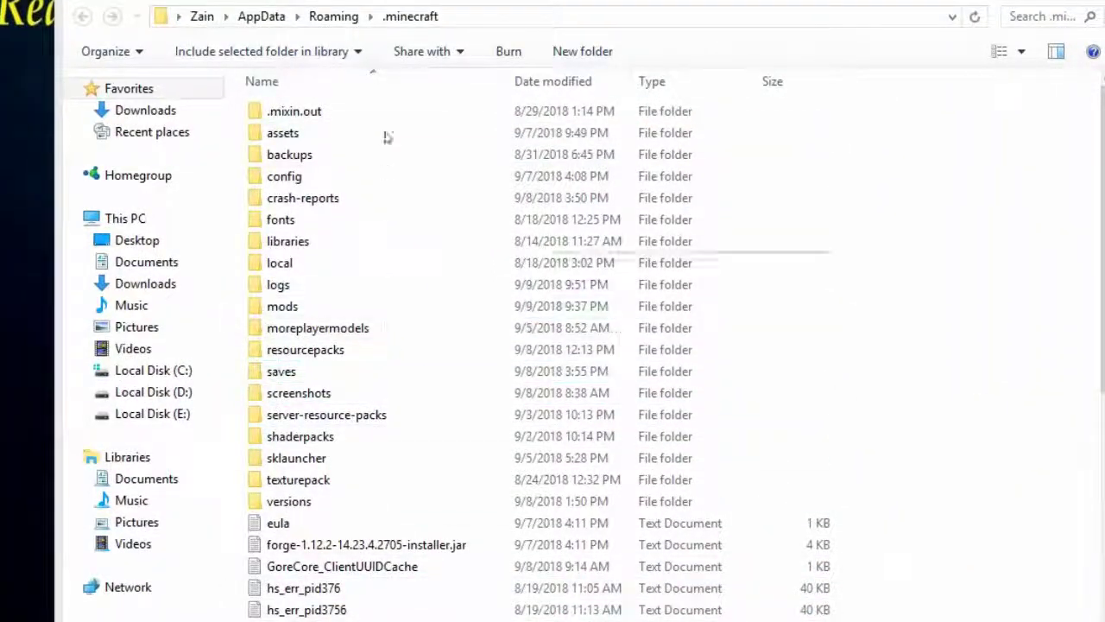
Move the Plant-Mega-Pack-Mod-1.12.2 file from the desktop into .minecraft's mods folder and close the folder window
left_click_drag(391, 3, 679, 20)
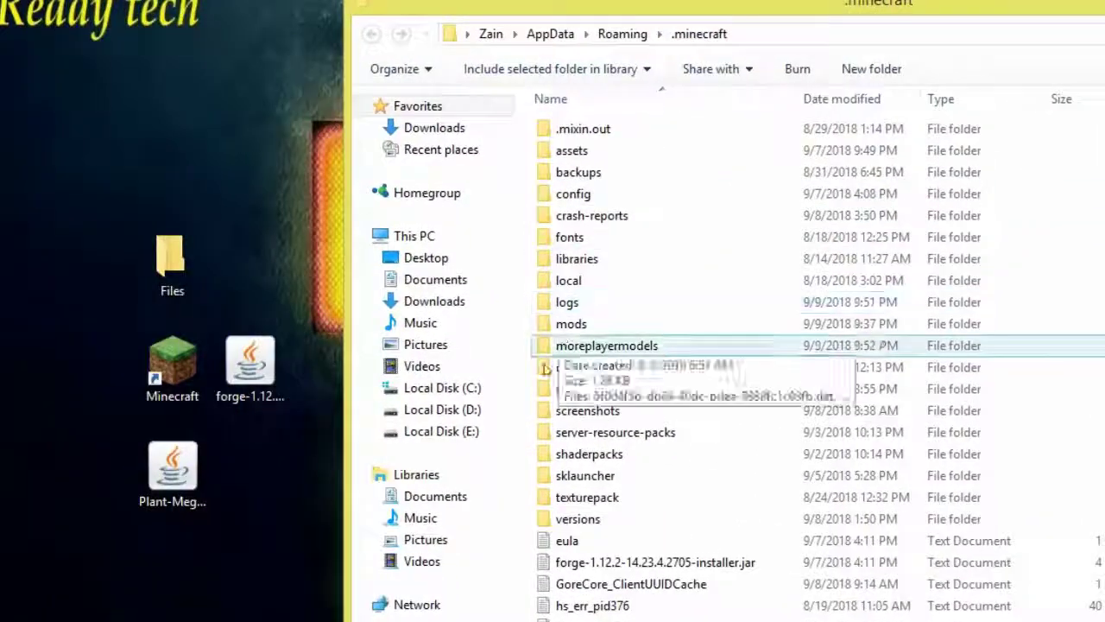
left_click(529, 325)
double_click(597, 323)
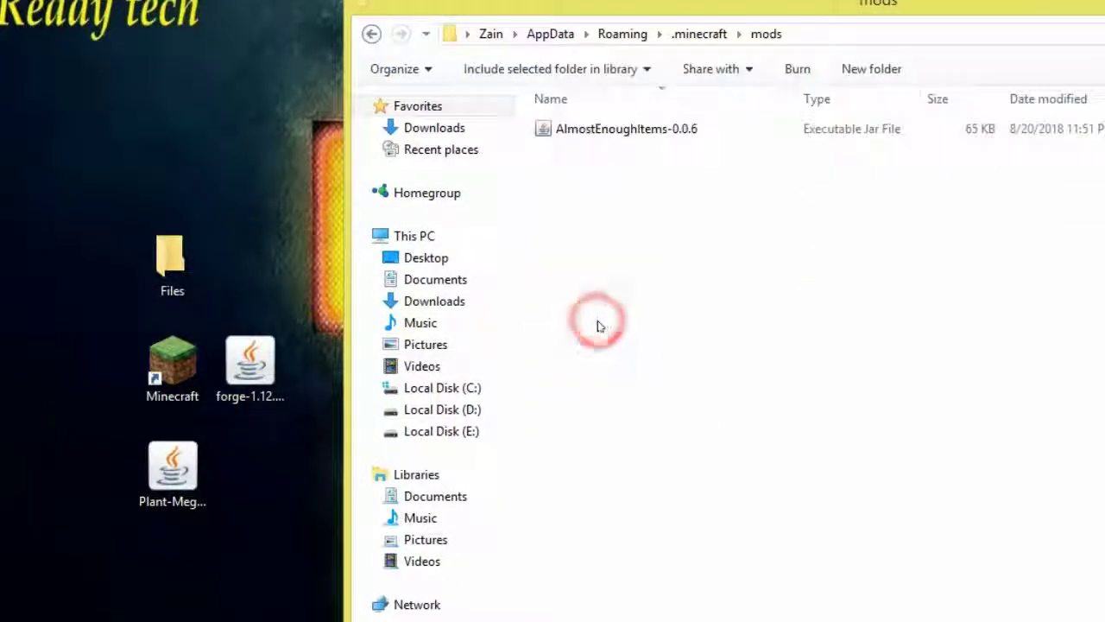
left_click(173, 471)
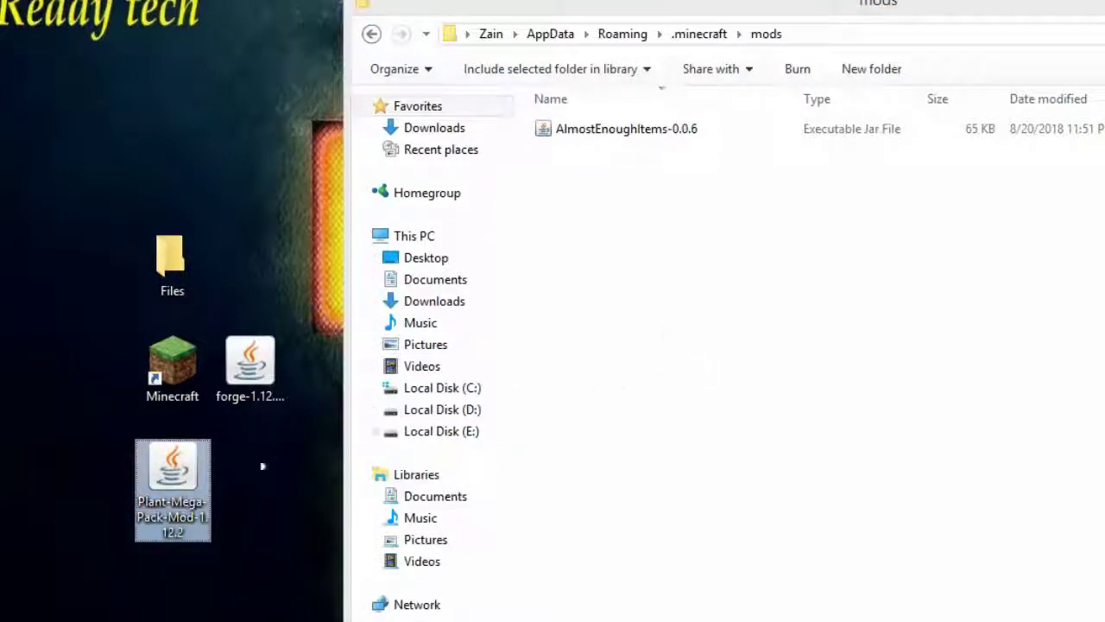
left_click_drag(155, 471, 634, 362)
left_click(634, 358)
left_click(601, 128)
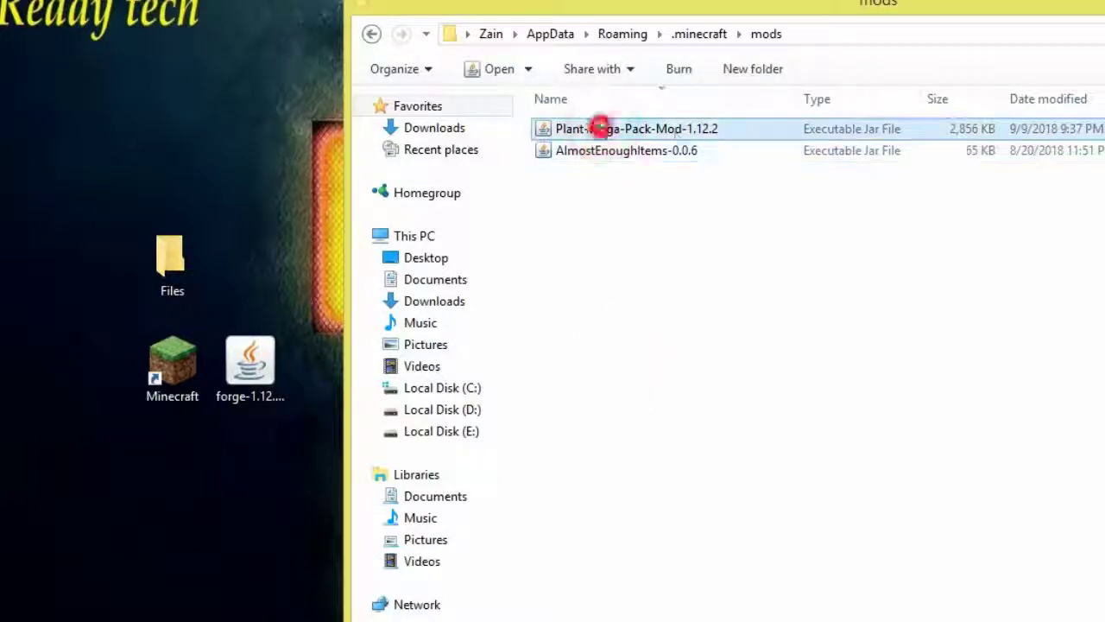
left_click(371, 36)
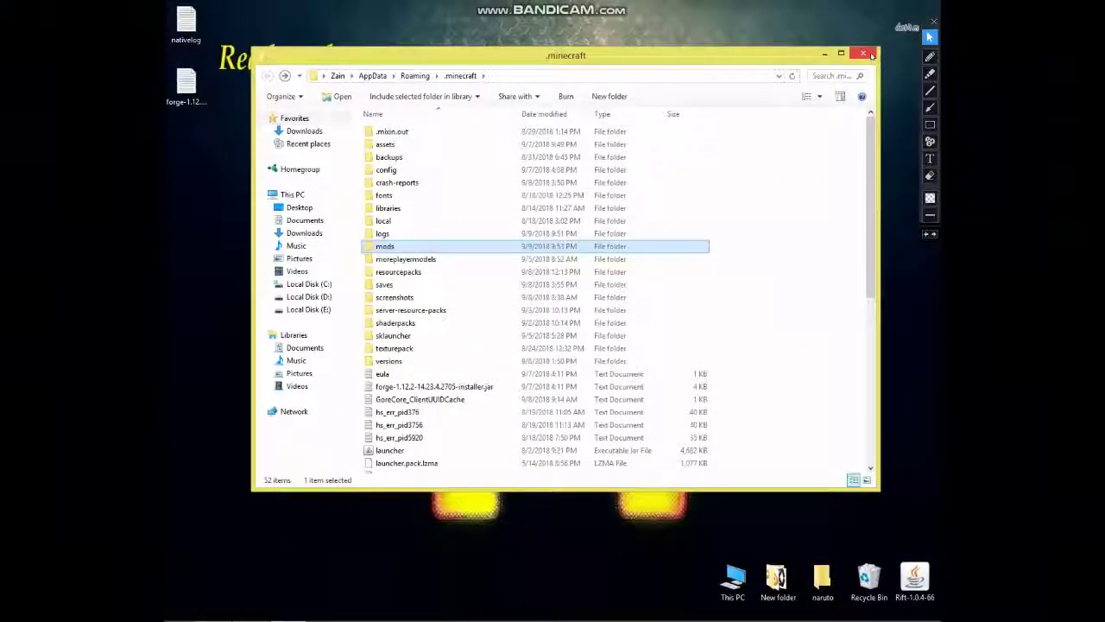
left_click(863, 55)
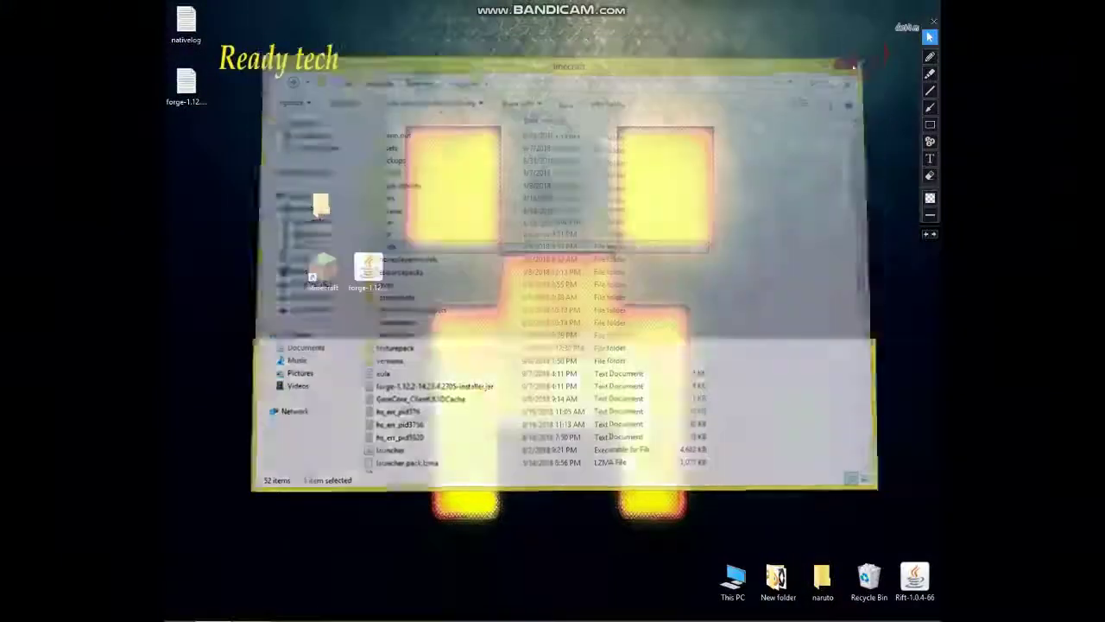
Open the Minecraft Launcher and start the game with the Forge 1.12.2 Ready tech profile
left_click(322, 269)
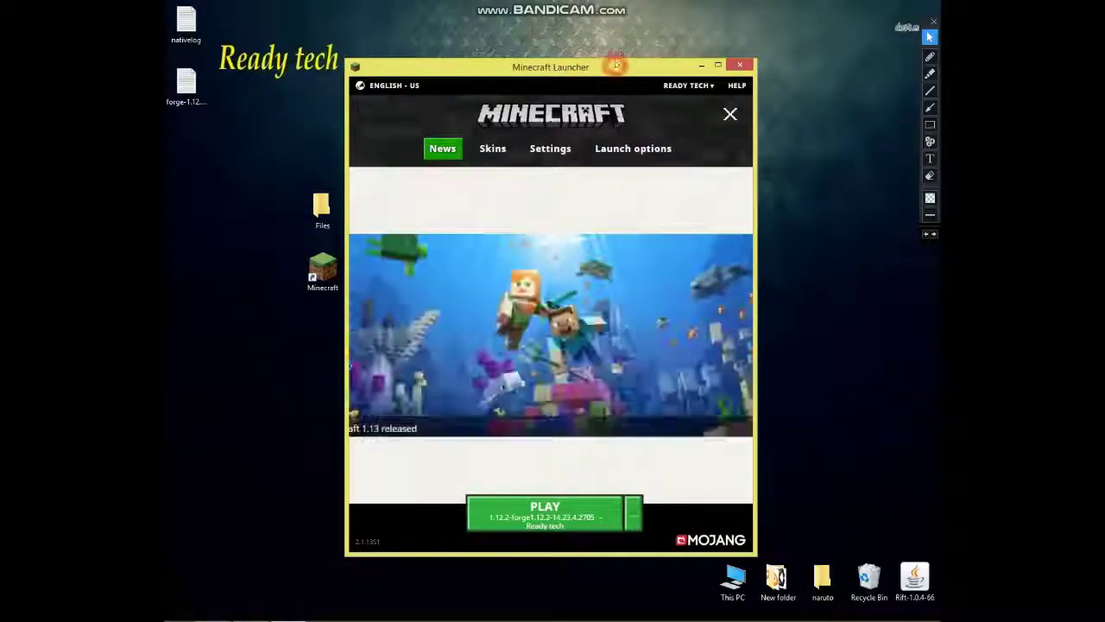
left_click_drag(620, 67, 625, 46)
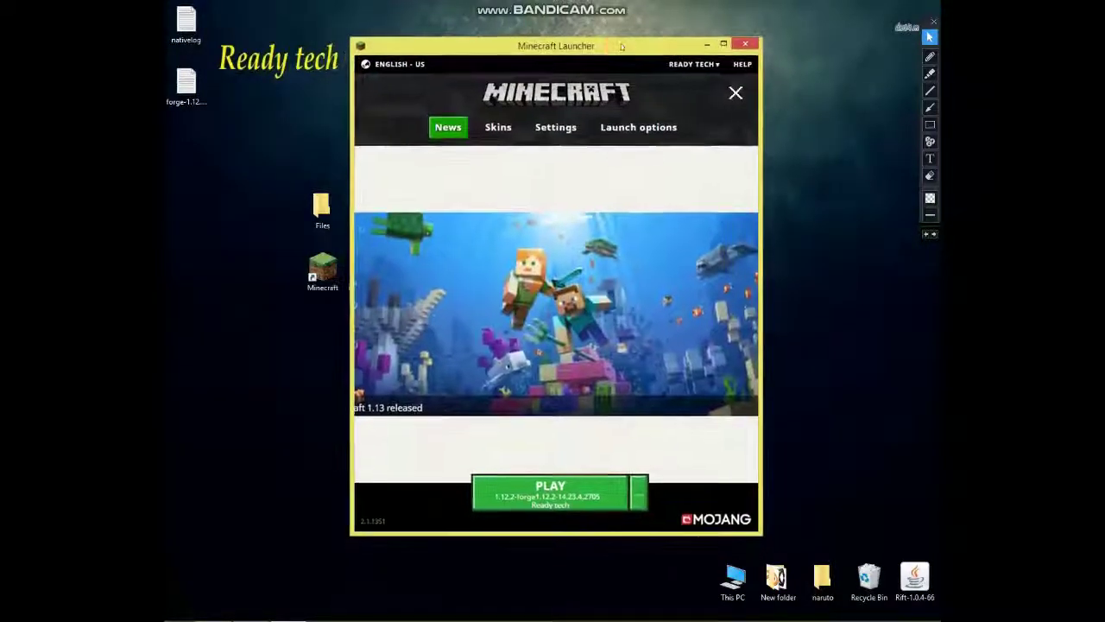
left_click(556, 494)
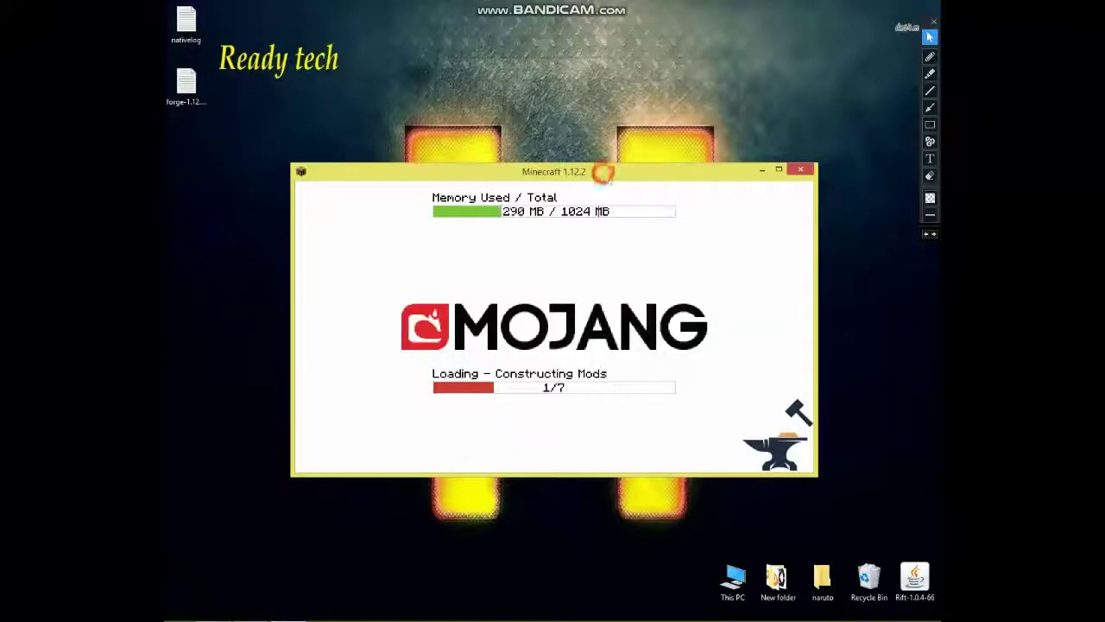
left_click_drag(604, 163, 604, 137)
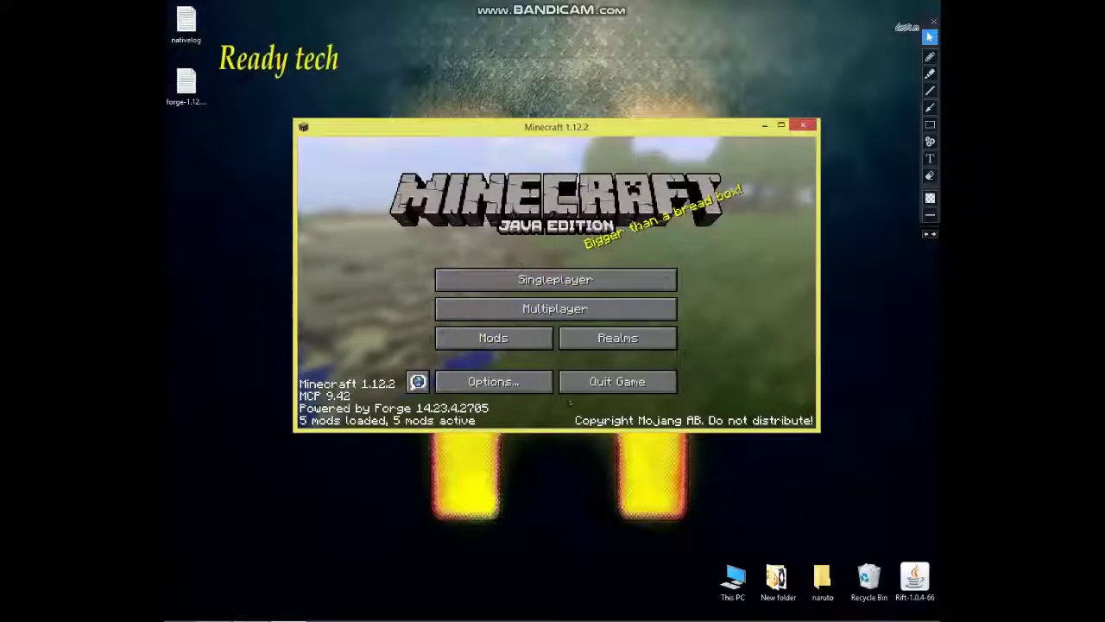
Examine the Plant Mega Pack entry in the game's mod list and return to the title screen
left_click(508, 337)
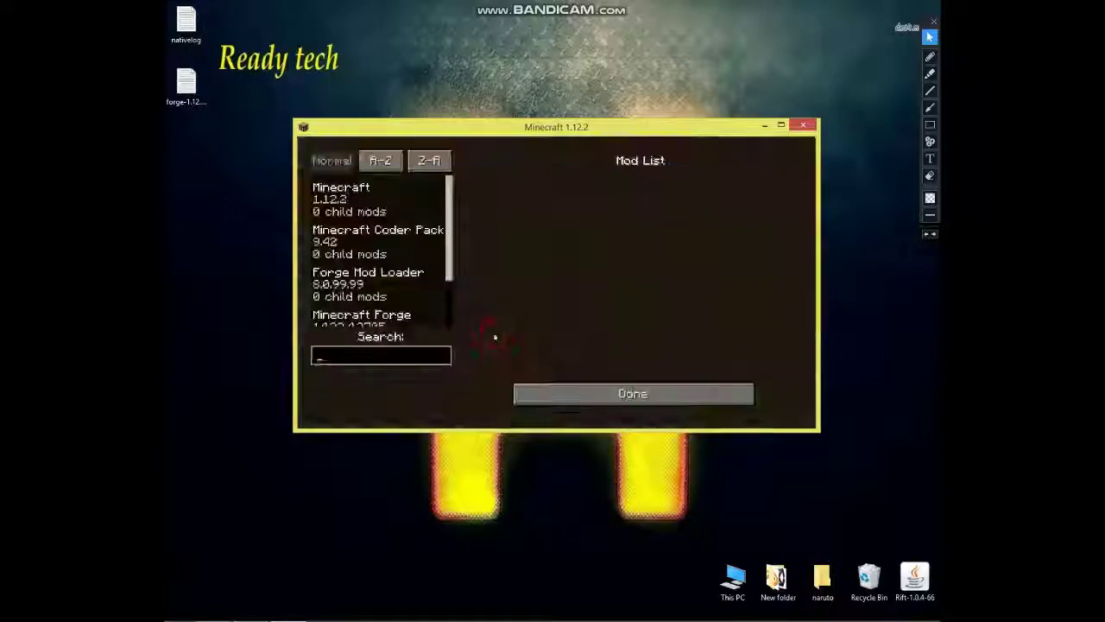
left_click_drag(449, 240, 449, 313)
left_click(326, 307)
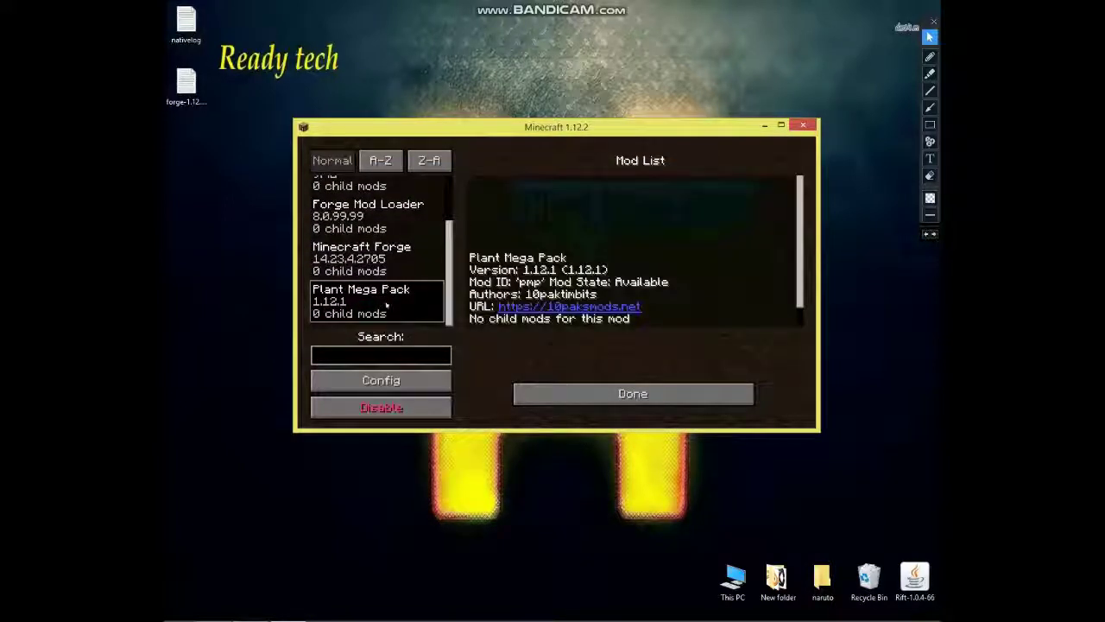
left_click(587, 399)
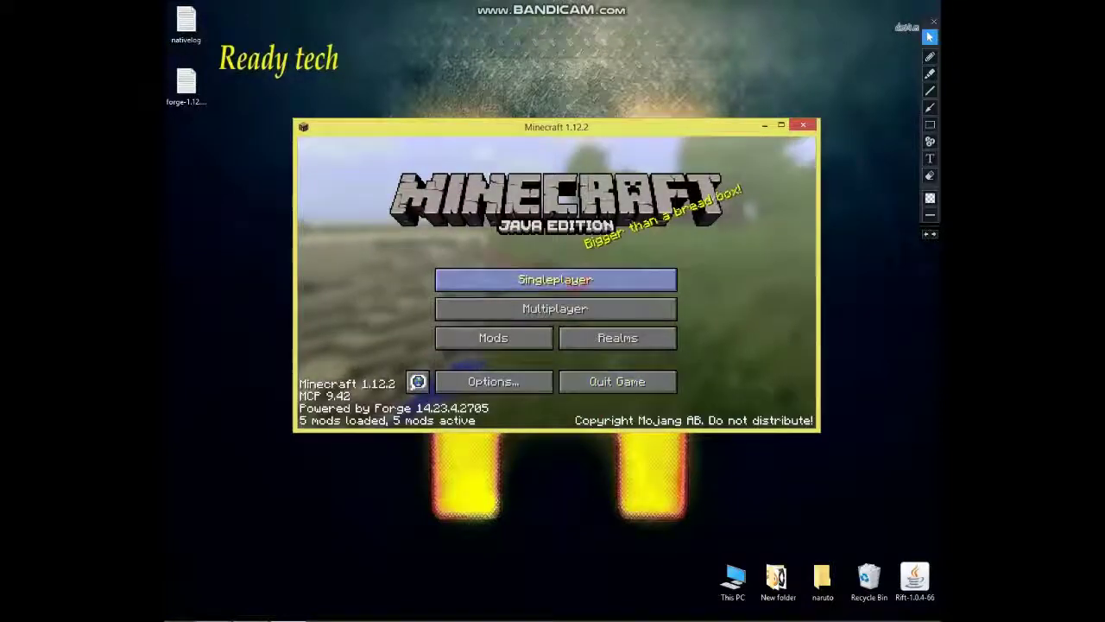
Start creating a new singleplayer world and name it "Ready tech"
left_click(580, 285)
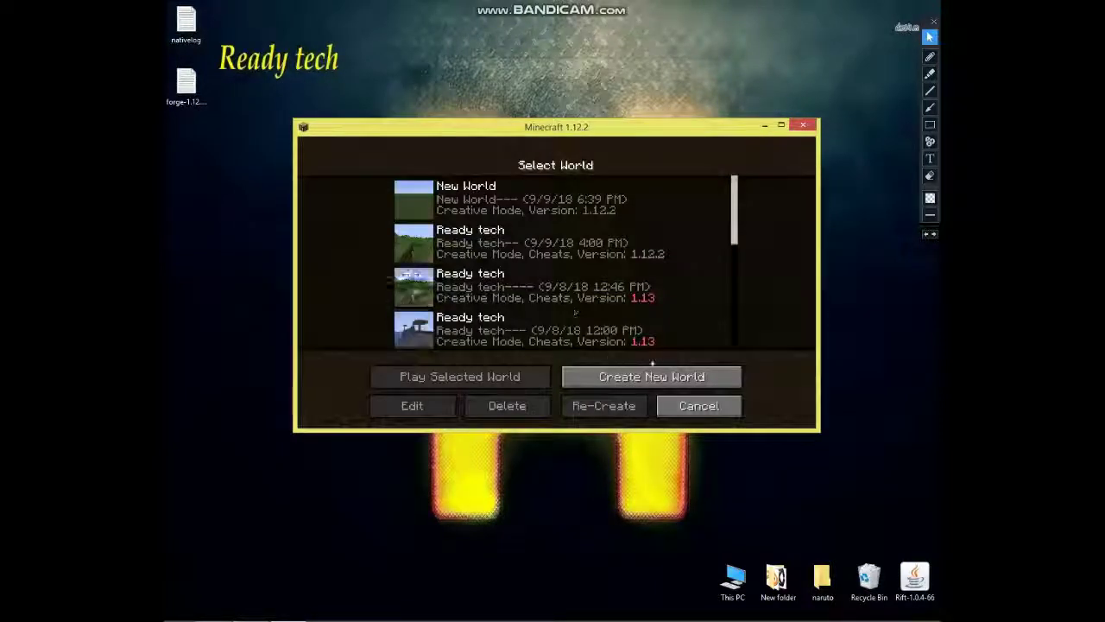
left_click(650, 378)
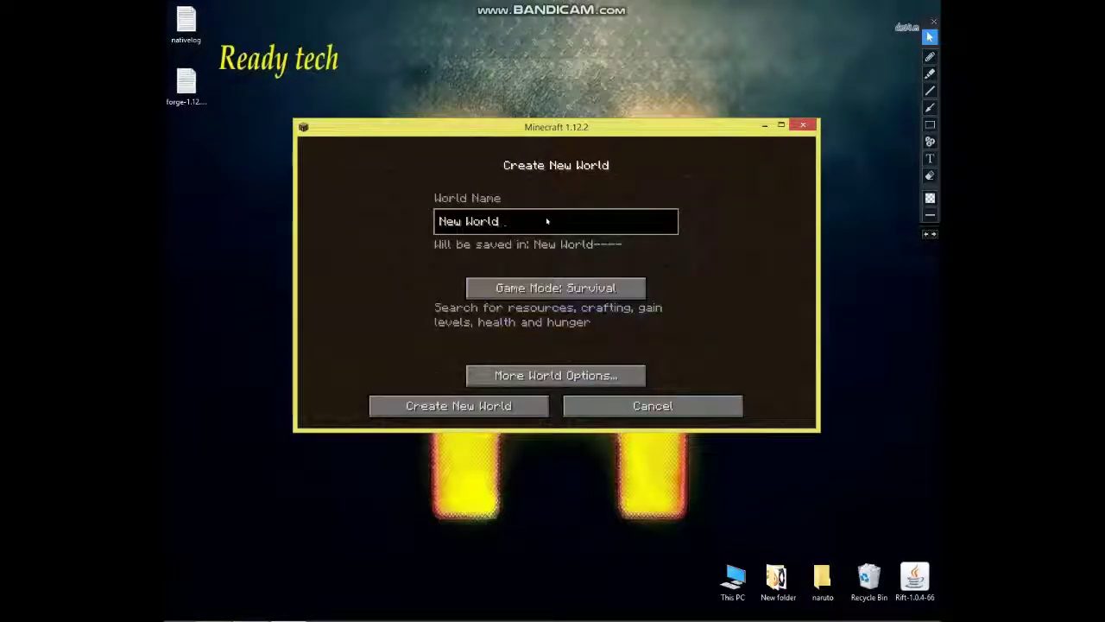
key("BackSpace")
key("BackSpace")
key("BackSpace")
key("BackSpace")
key("BackSpace")
key("BackSpace")
key("BackSpace")
key("BackSpace")
key("BackSpace")
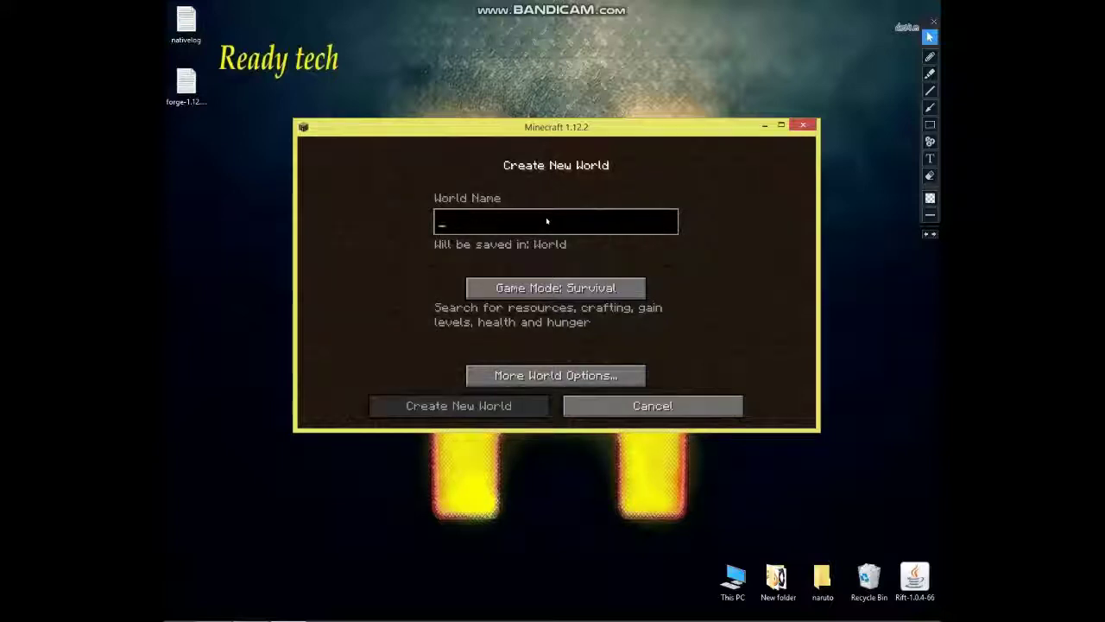
type("Ready tech")
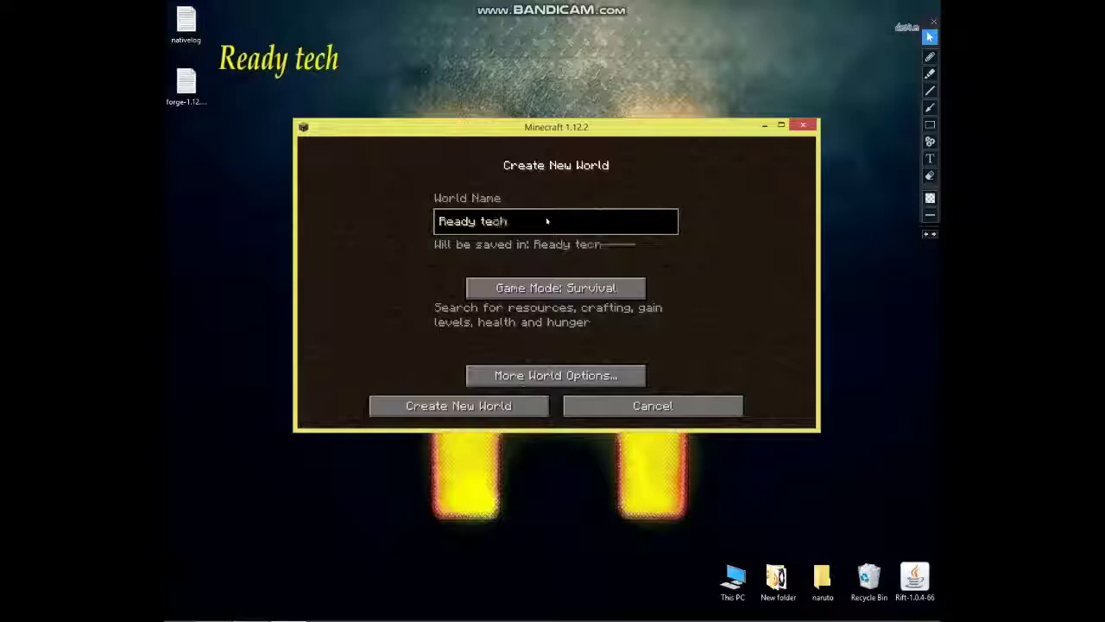
Set the new world's game mode to Creative, turn the bonus chest on and create the world
left_click(599, 289)
left_click(599, 288)
left_click(552, 374)
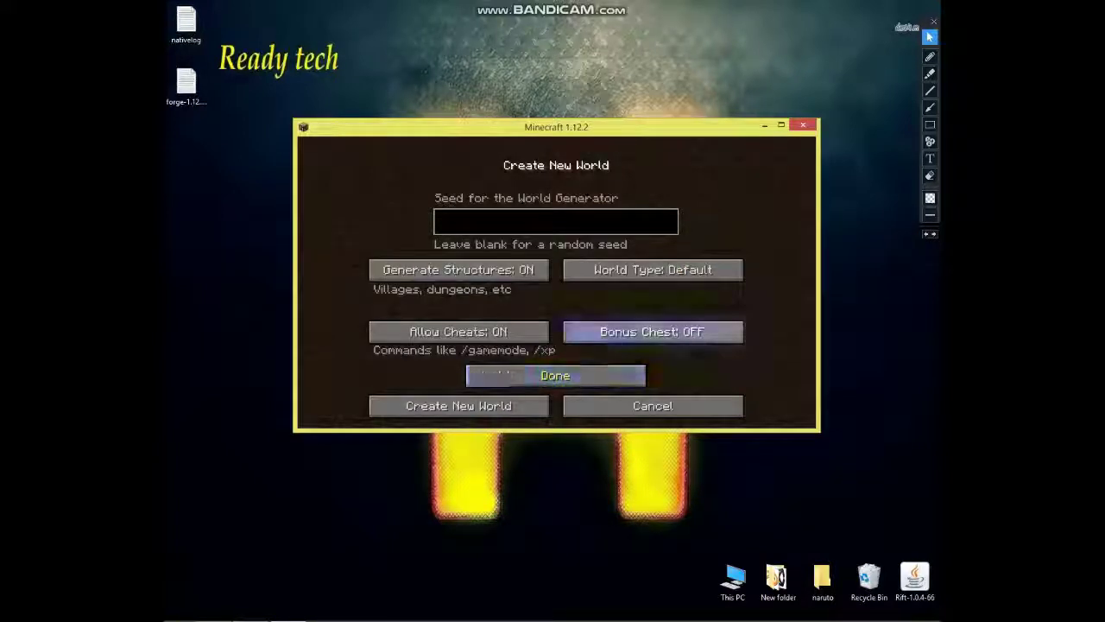
left_click(654, 331)
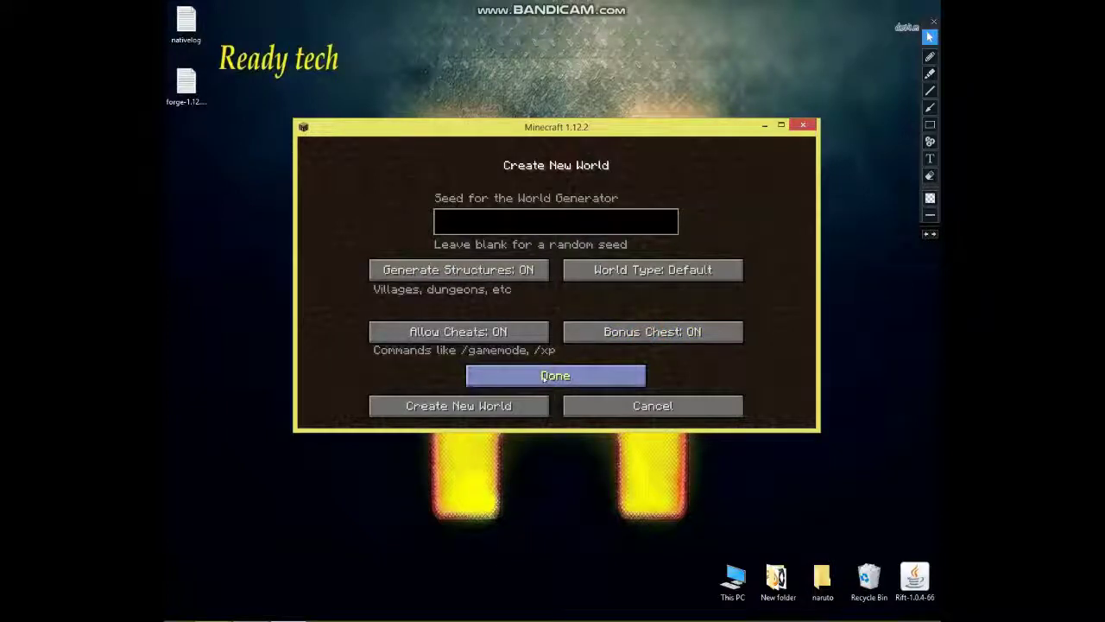
left_click(544, 377)
left_click(503, 409)
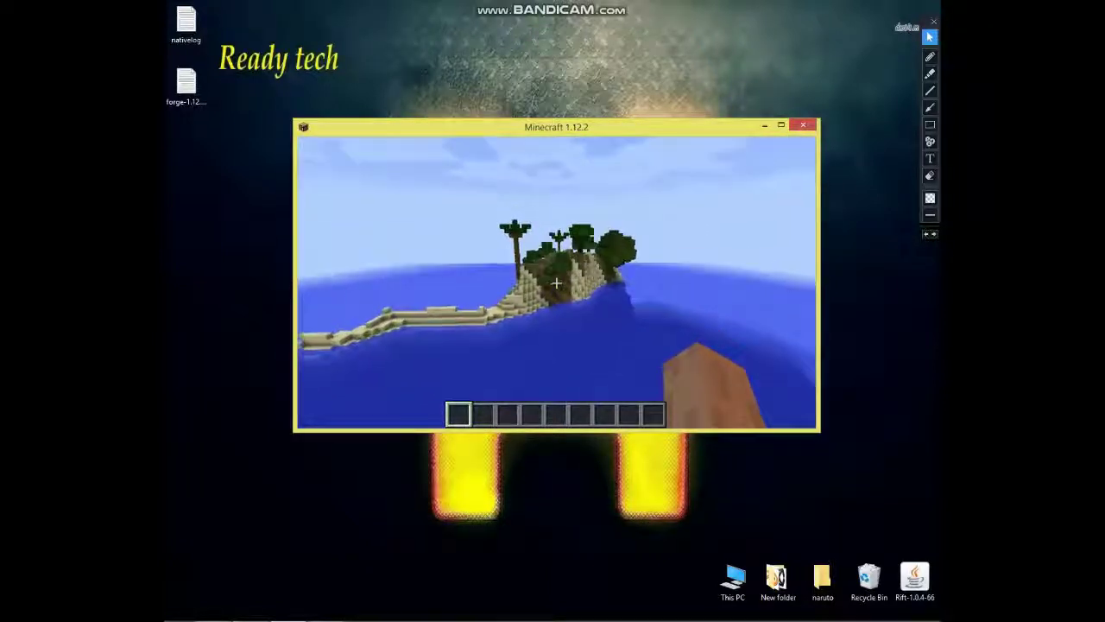
Fly across the water to the small tree-covered island and stop above its grassy ridge
key("w")
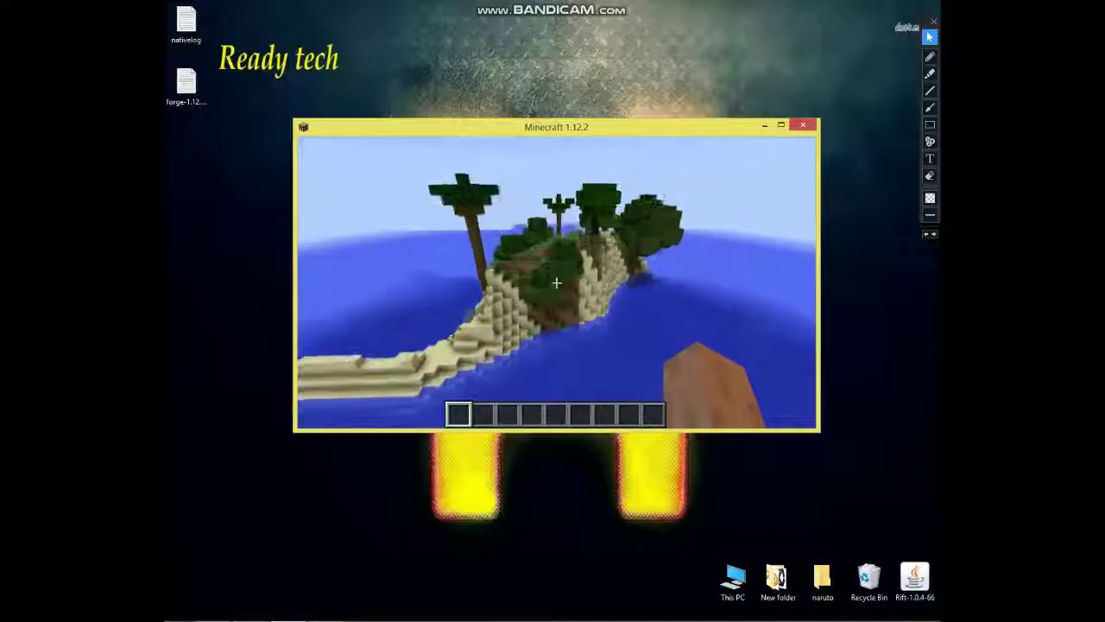
key("w")
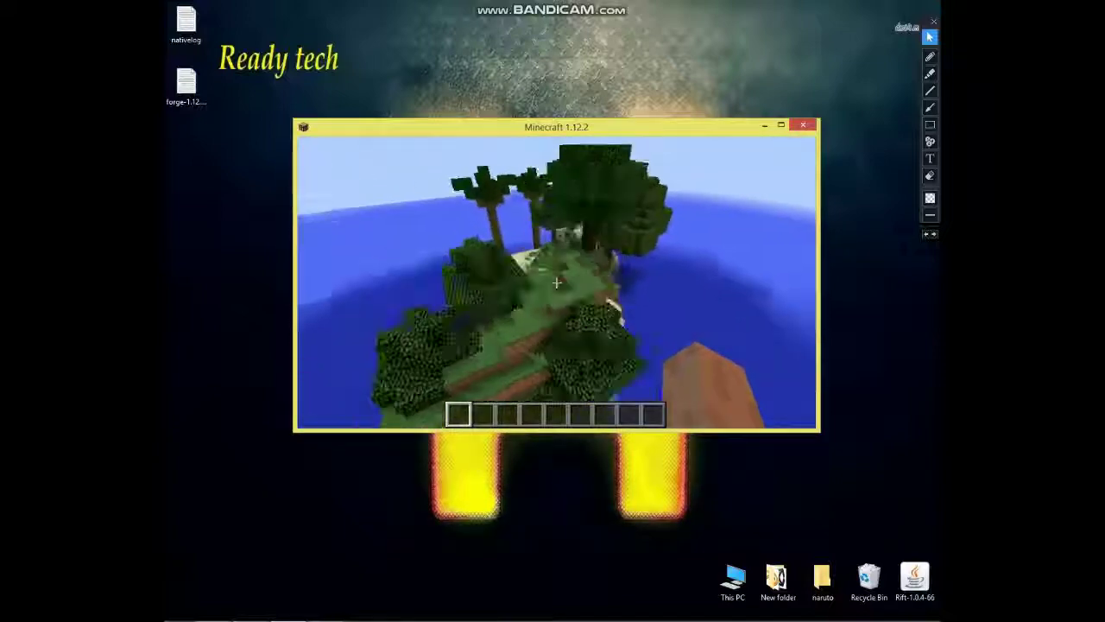
key("w")
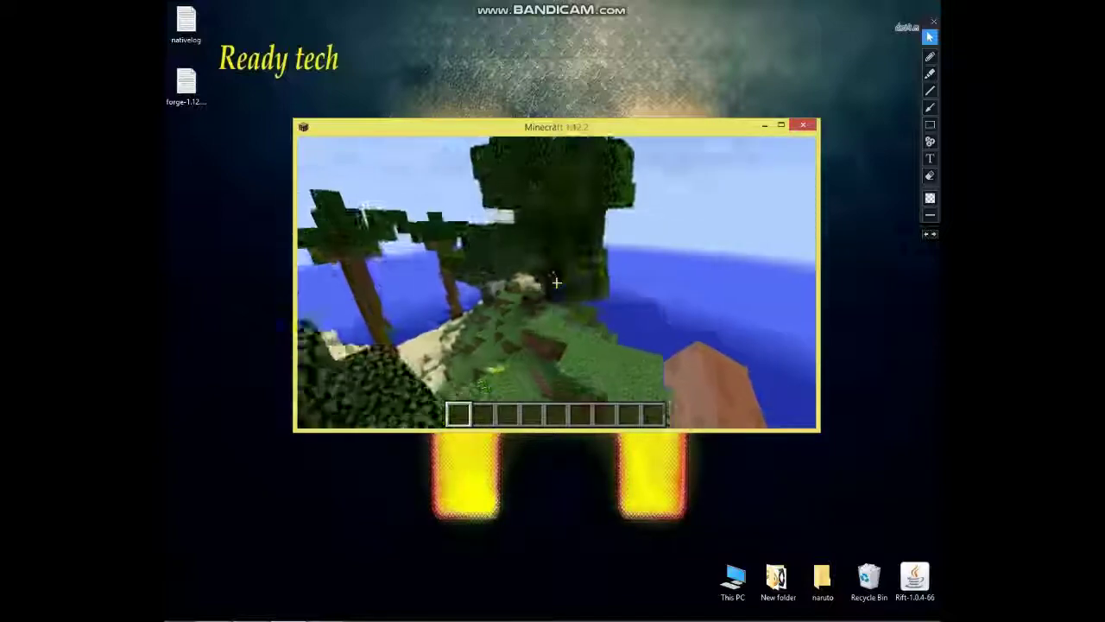
key("w")
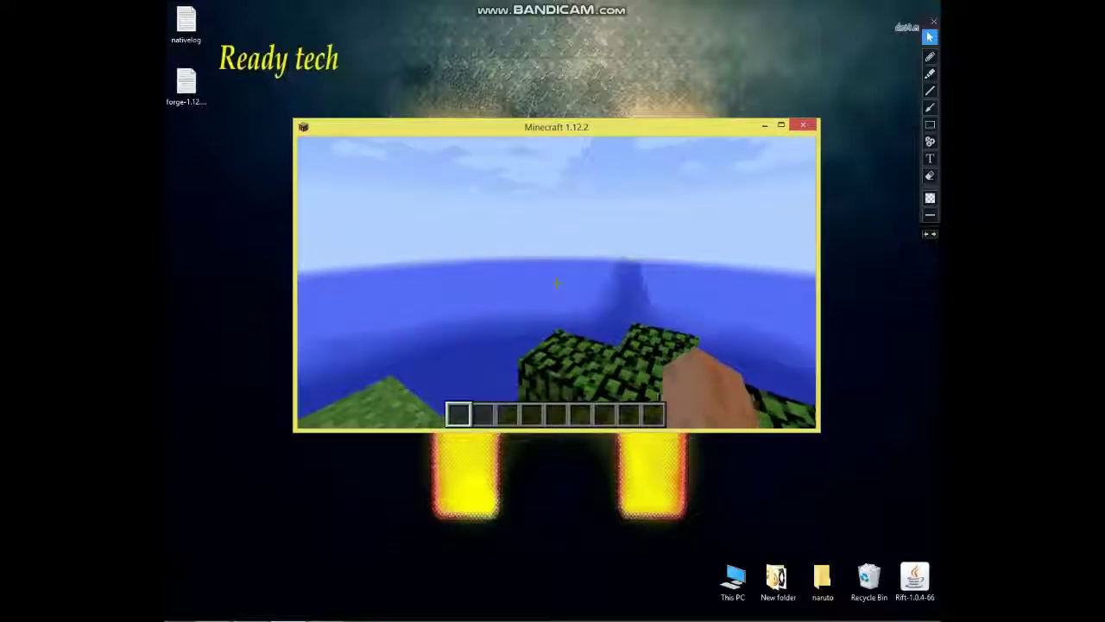
Open the creative inventory and look through the Building Blocks and Plant Mega Pack categories
key("e")
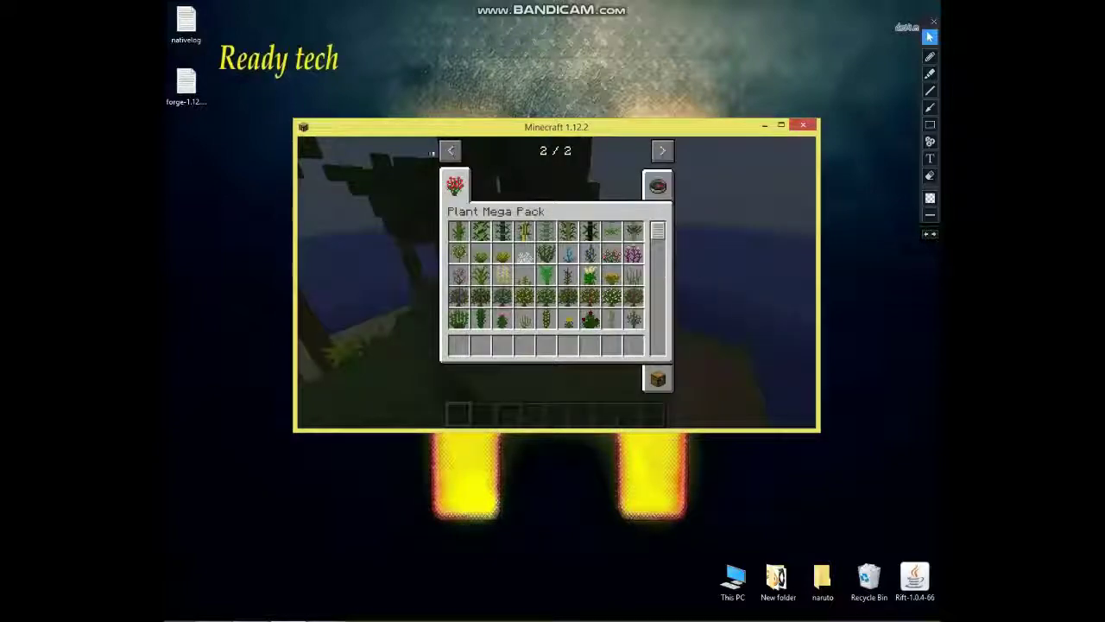
left_click(441, 151)
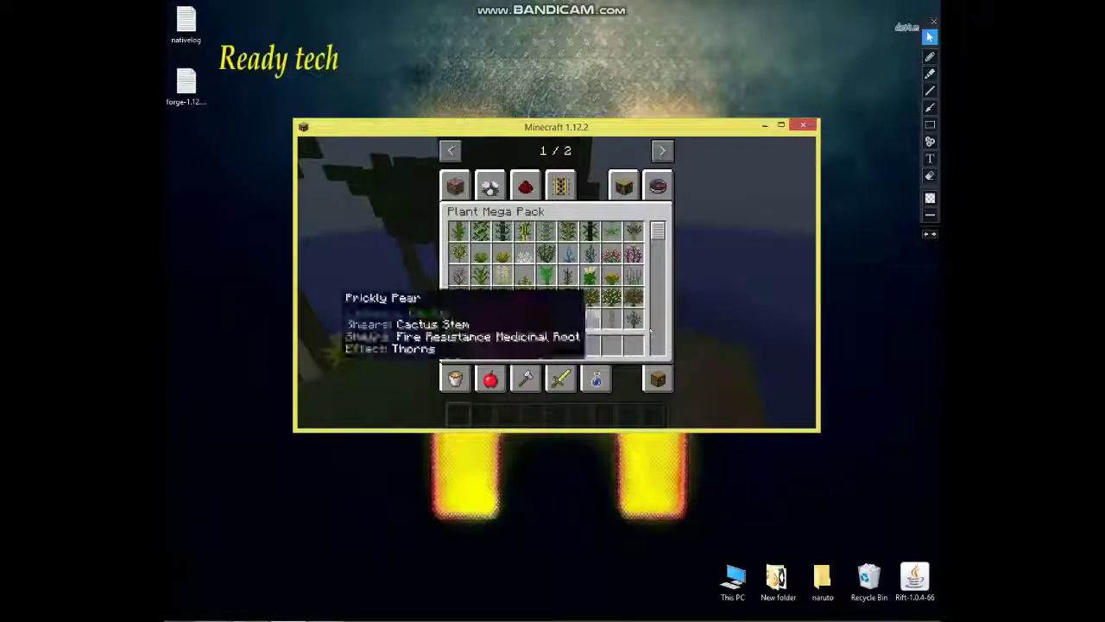
left_click(455, 188)
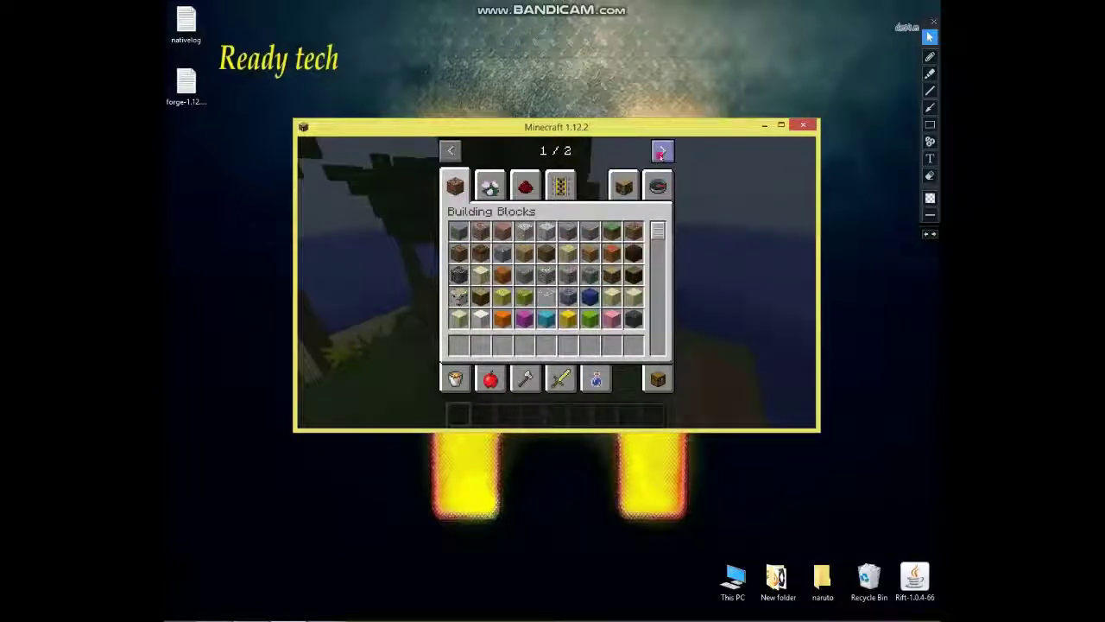
left_click(455, 185)
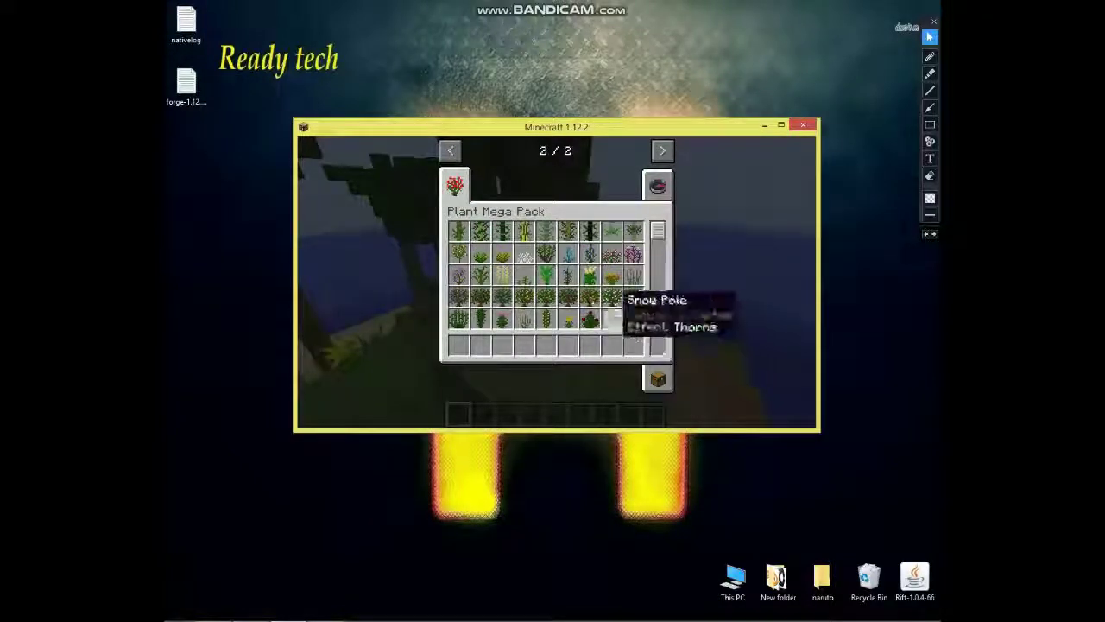
Fill all nine hotbar slots with a bush and assorted tree saplings from the Plant Mega Pack category
left_click(590, 297)
left_click(458, 345)
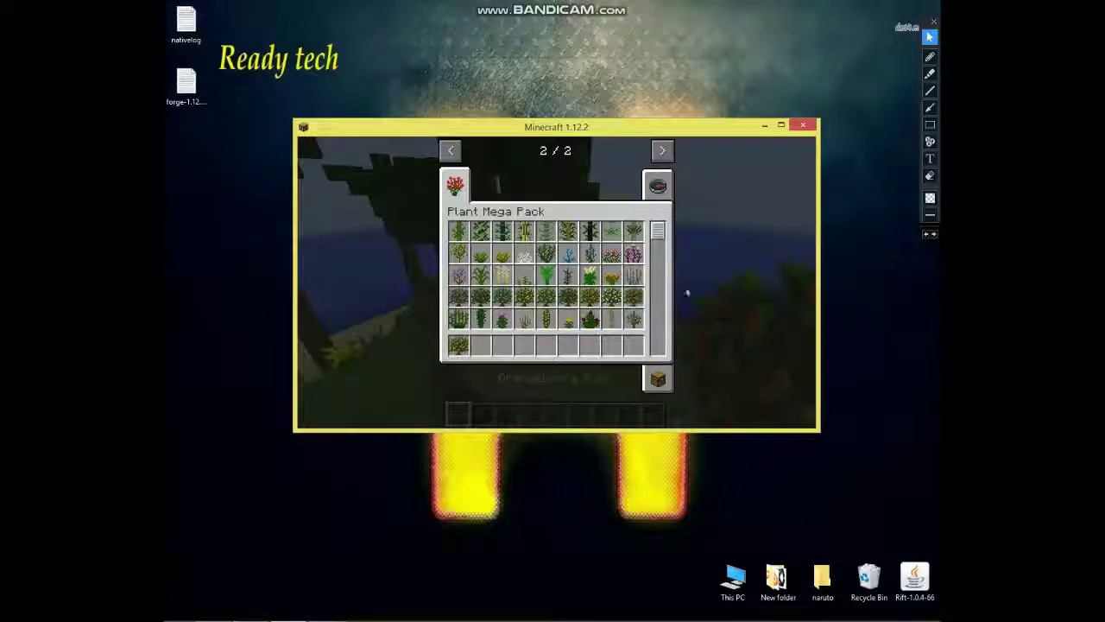
left_click_drag(664, 227, 662, 297)
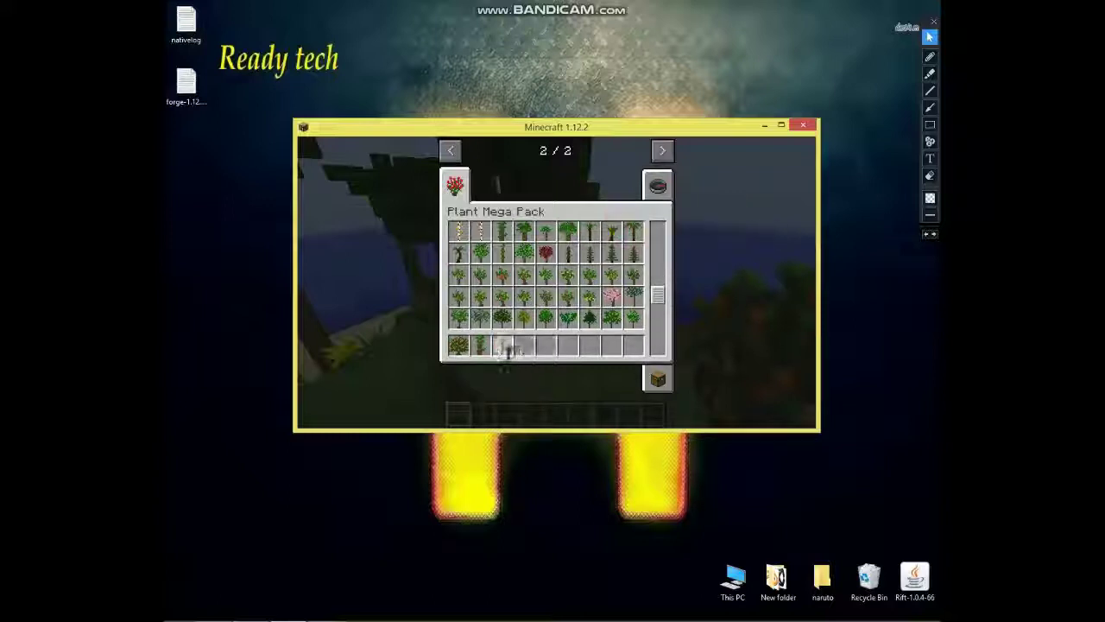
left_click(639, 231)
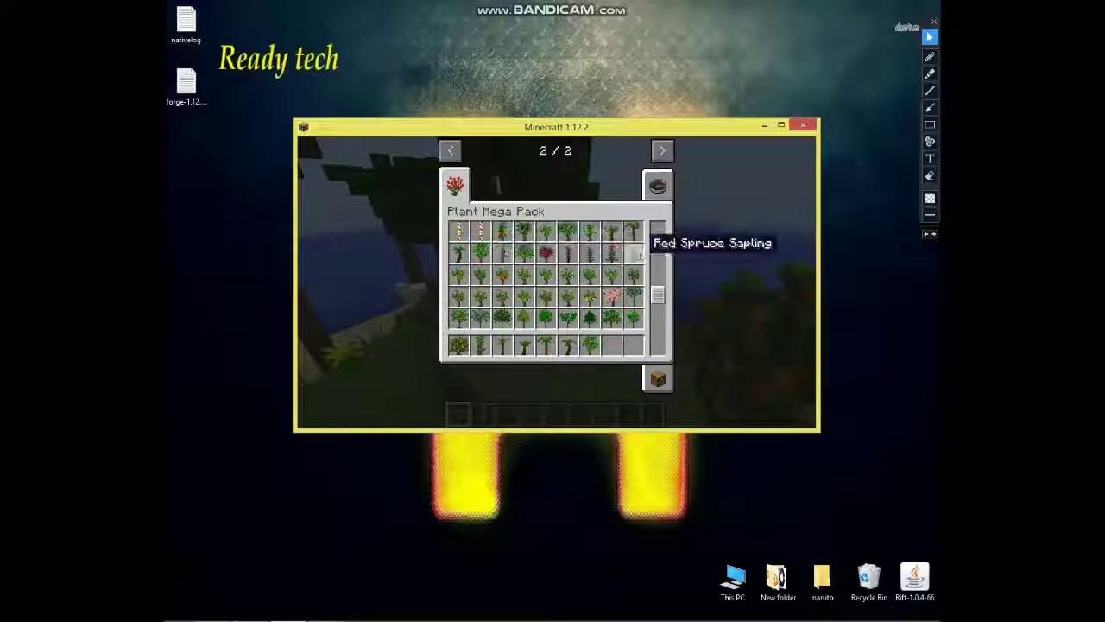
left_click(610, 253)
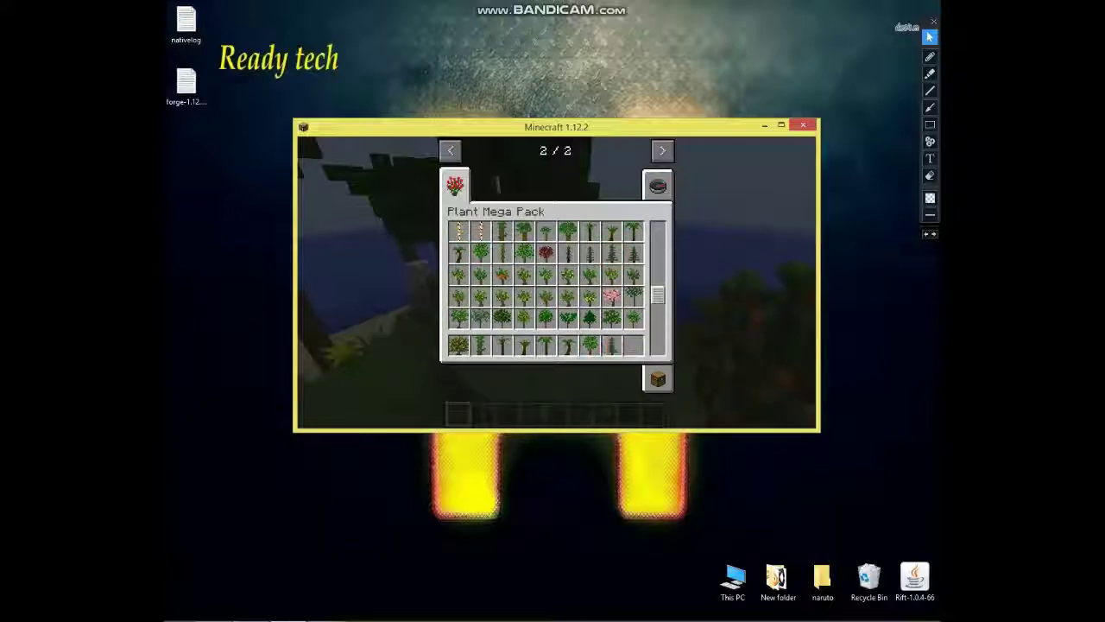
left_click(609, 316)
left_click(624, 349)
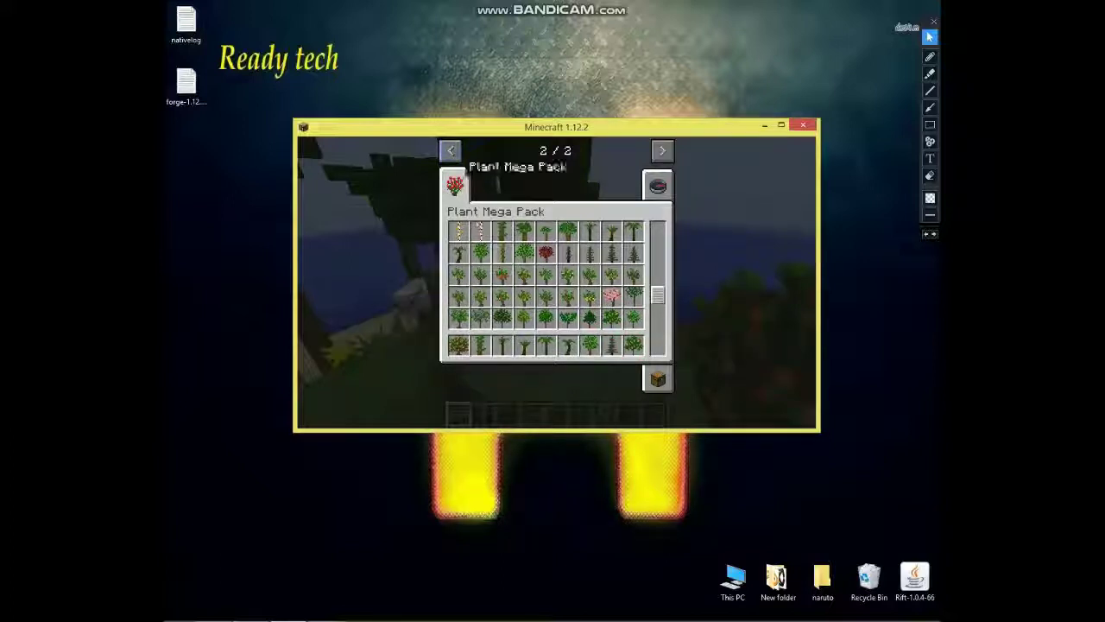
left_click(480, 317)
Put Bone Meal from the Miscellaneous category in the first hotbar slot, replacing the bush, and close the inventory
left_click(449, 150)
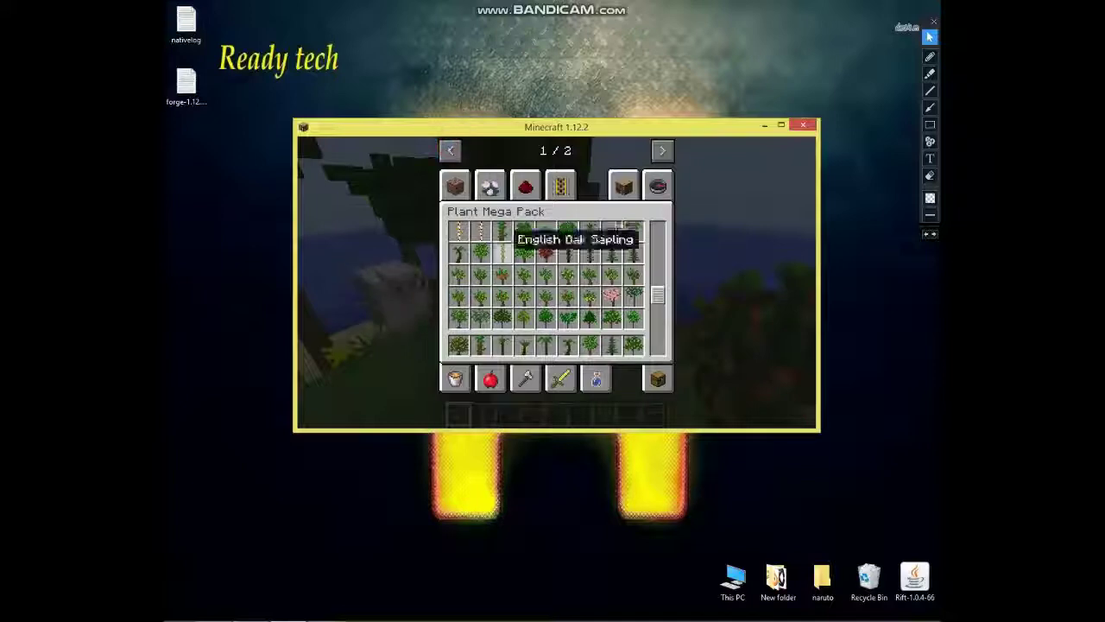
left_click(455, 379)
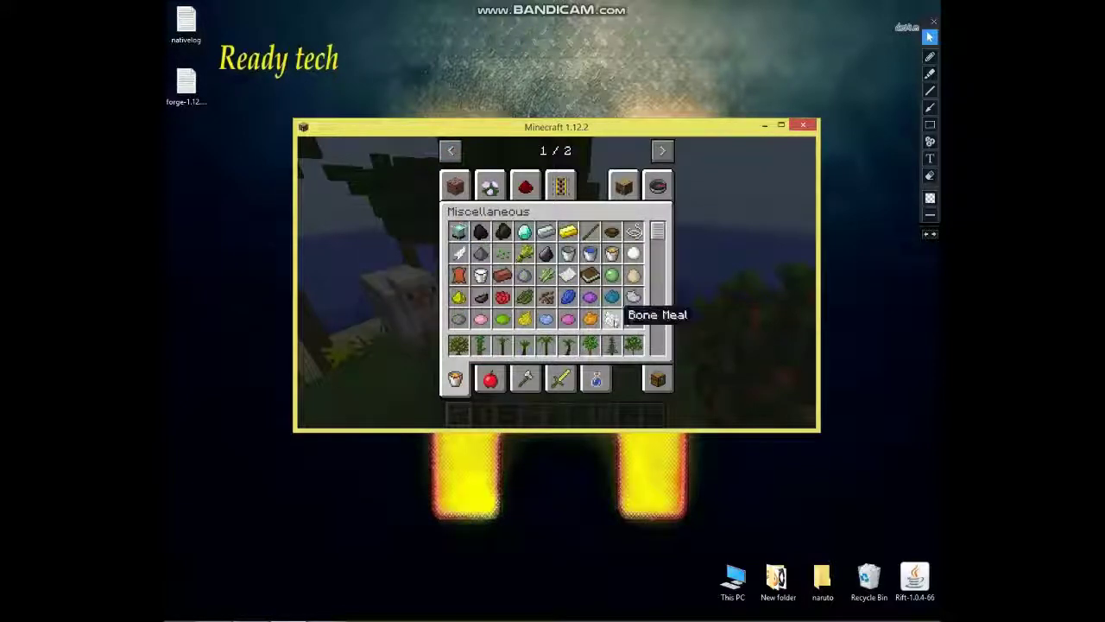
left_click(459, 346)
key("e")
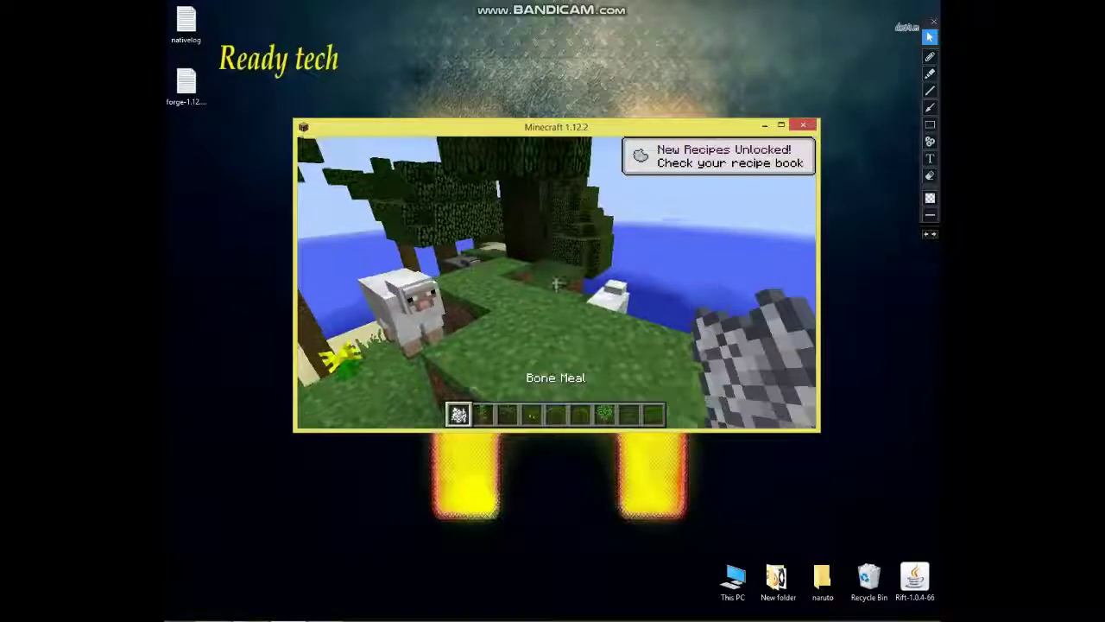
Plant the oak sapling from the second hotbar slot on the grass, grow it with Bone Meal and back away to view the tree
key("2")
right_click(556, 283)
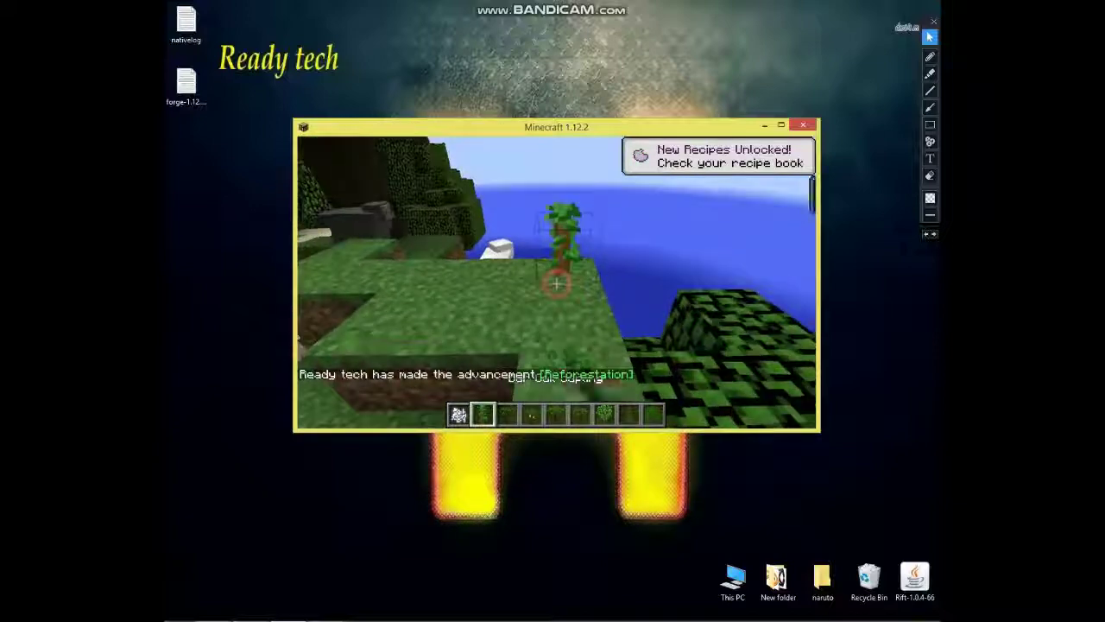
key("1")
right_click(556, 282)
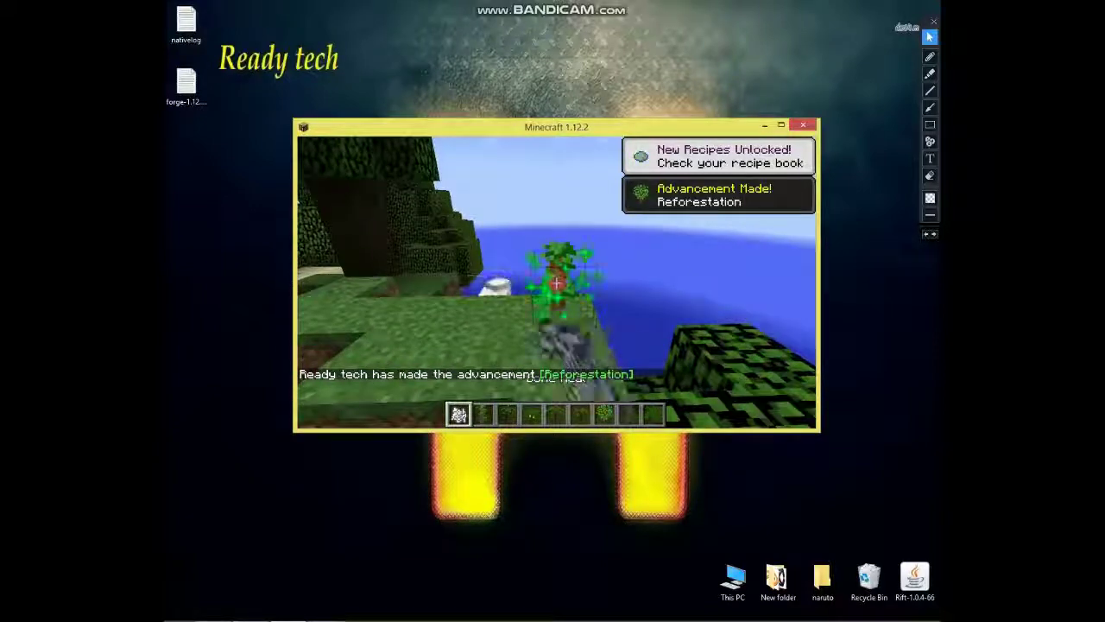
right_click(556, 283)
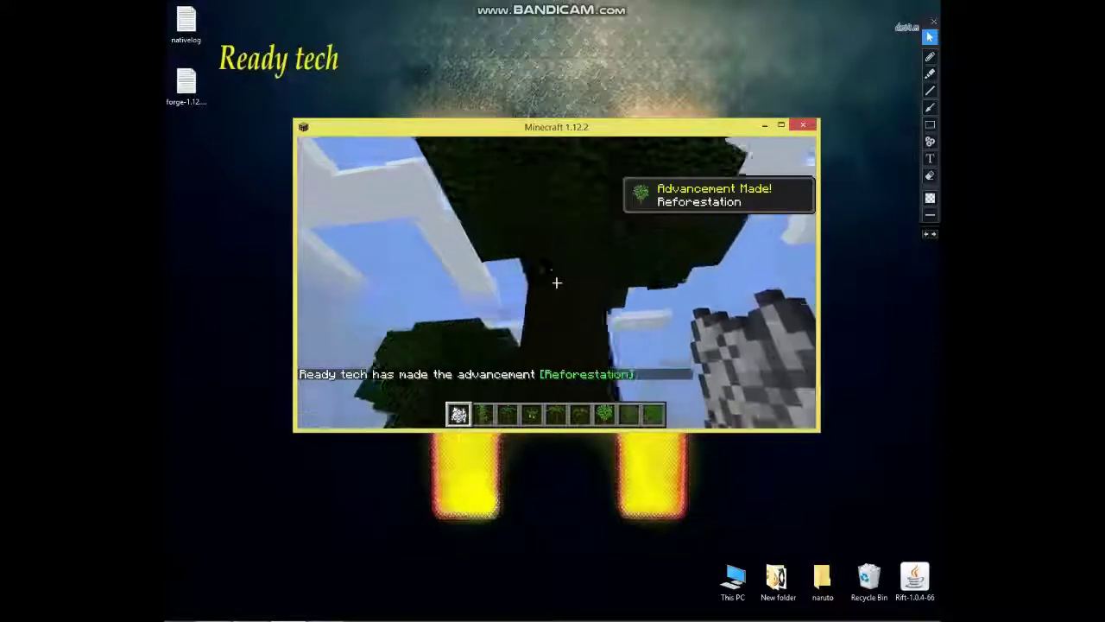
key("s")
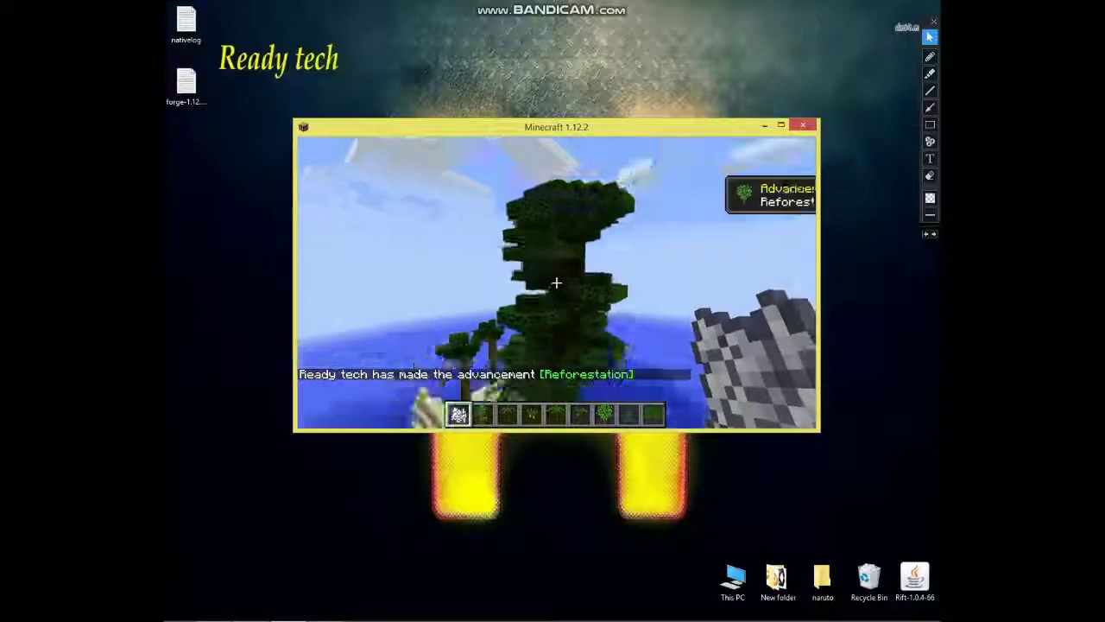